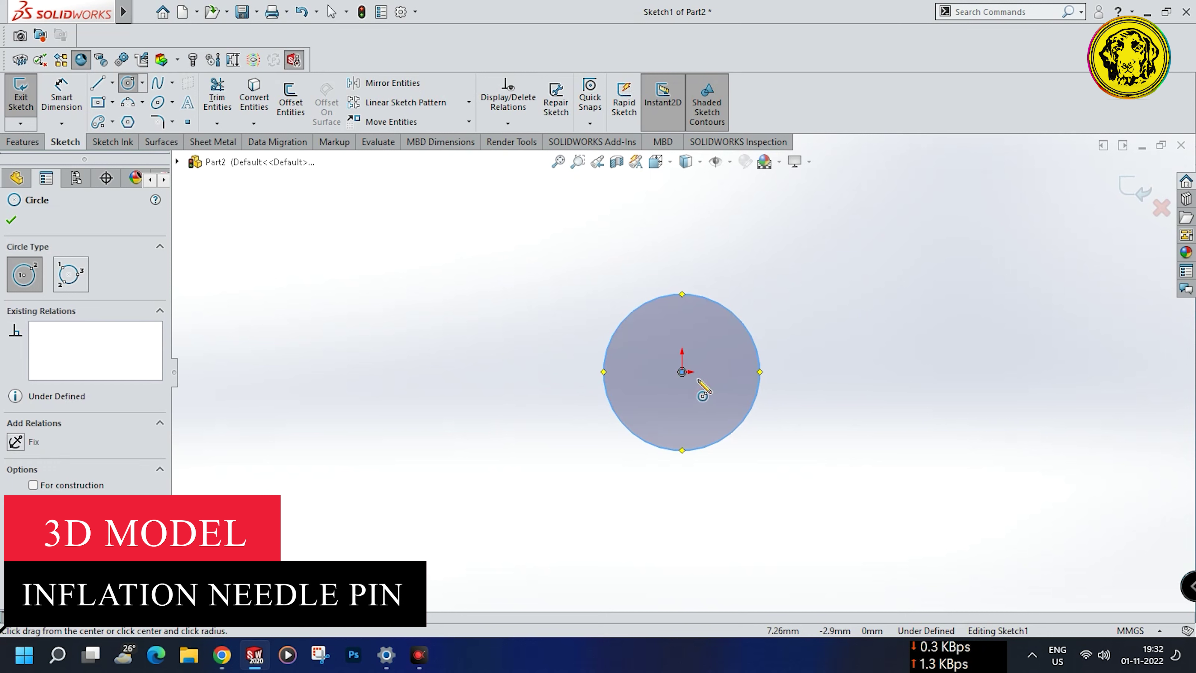
Sketch a concentric inner circle about 23 mm in diameter at the origin and set the outer circle's diameter to 40 mm.
left_click(725, 389)
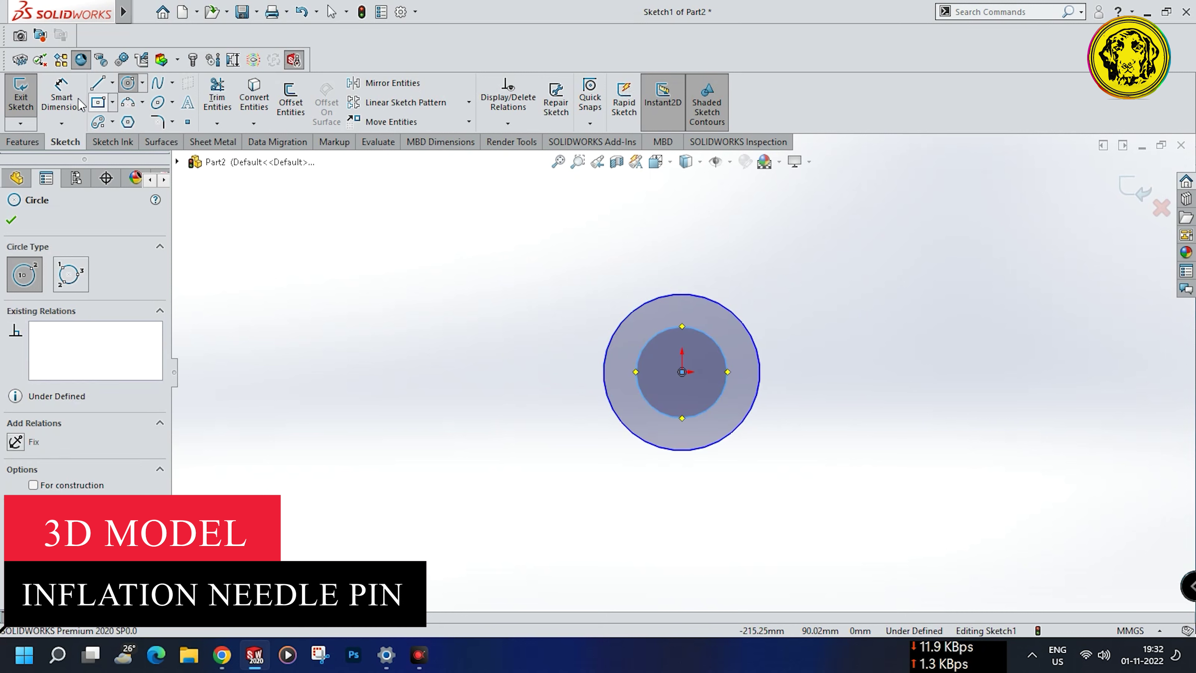
left_click(61, 95)
left_click(745, 430)
left_click(853, 451)
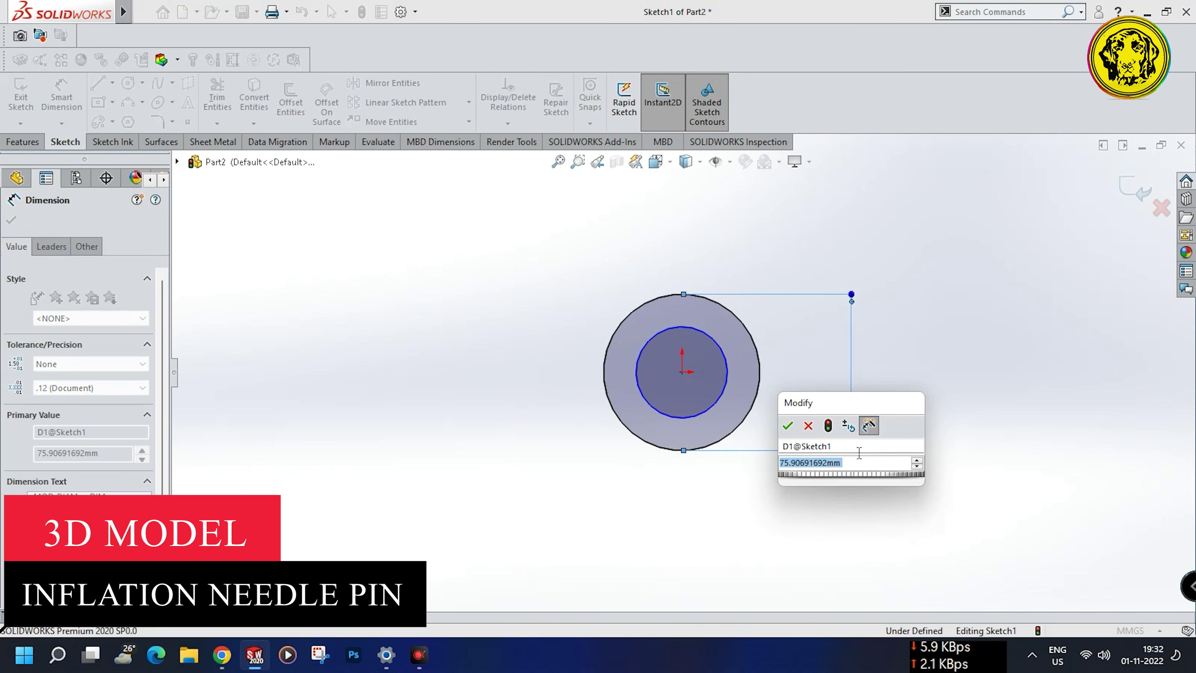
type("40")
key("Return")
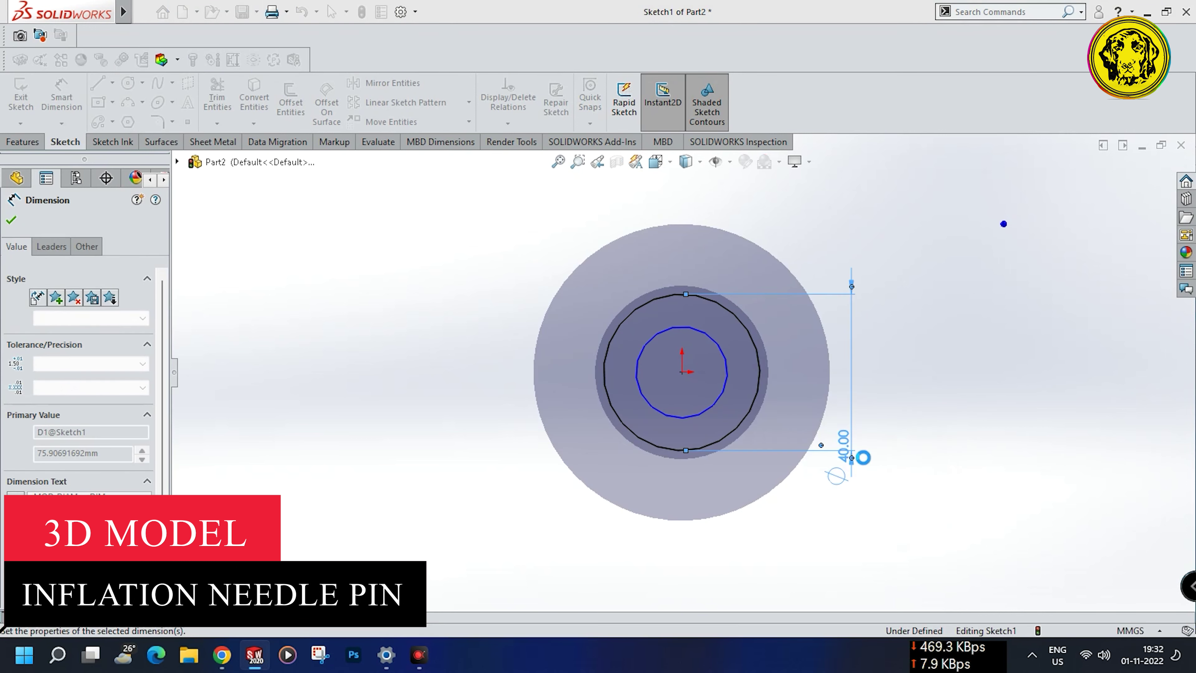
Dimension the inner circle's diameter as 27 mm.
left_click(661, 418)
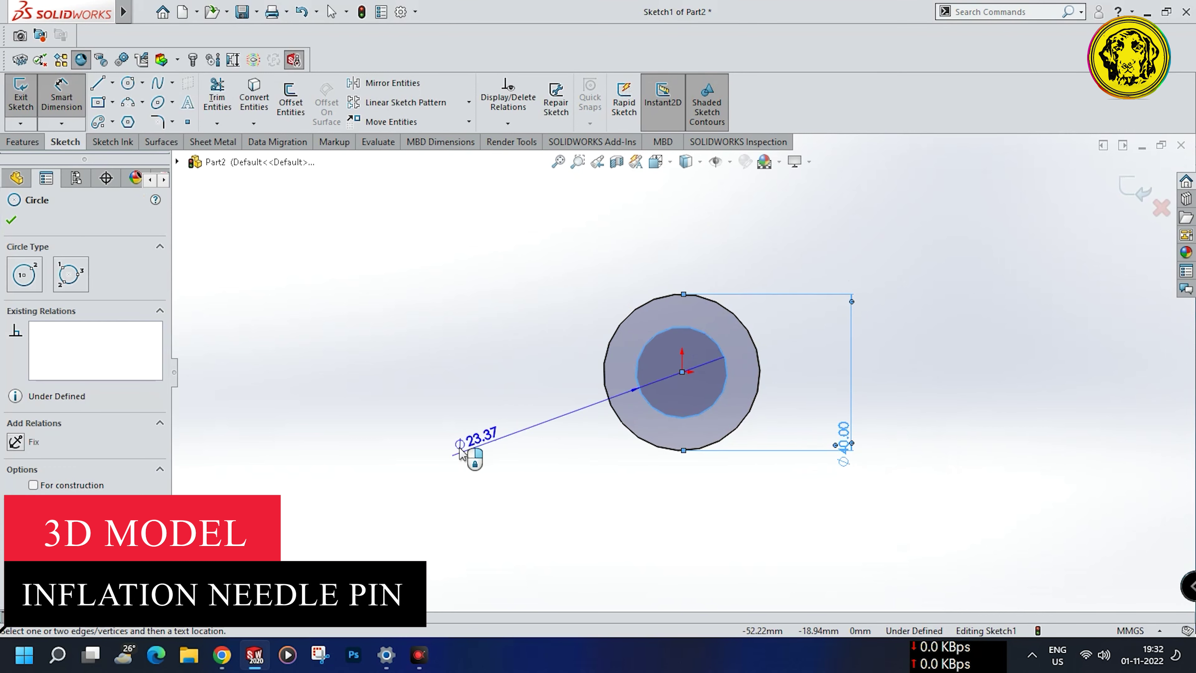
left_click(470, 457)
type("27")
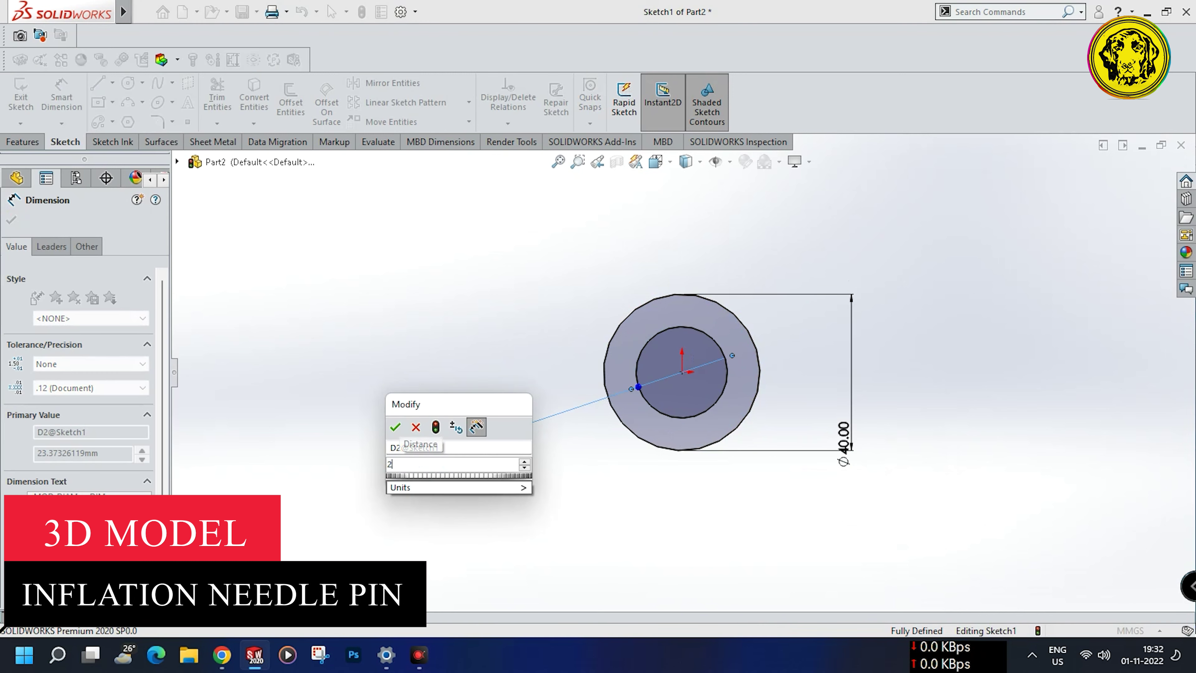
key("Return")
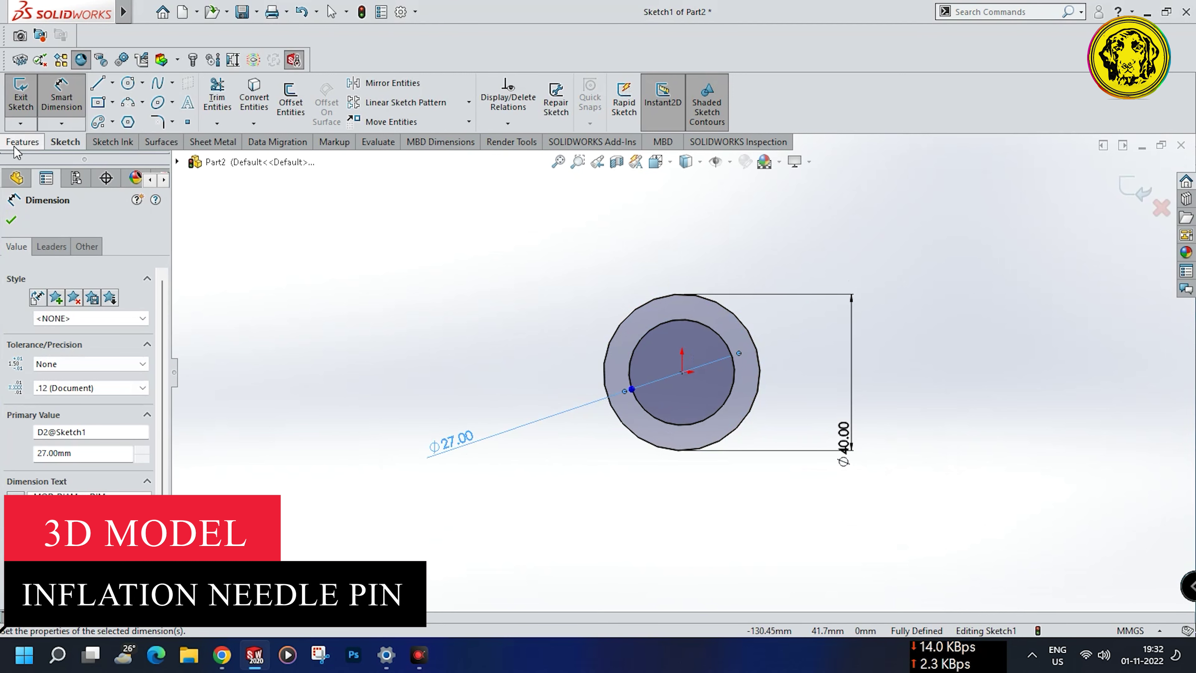
Extrude the ring profile 30 mm as a blind boss.
left_click(18, 143)
left_click(29, 101)
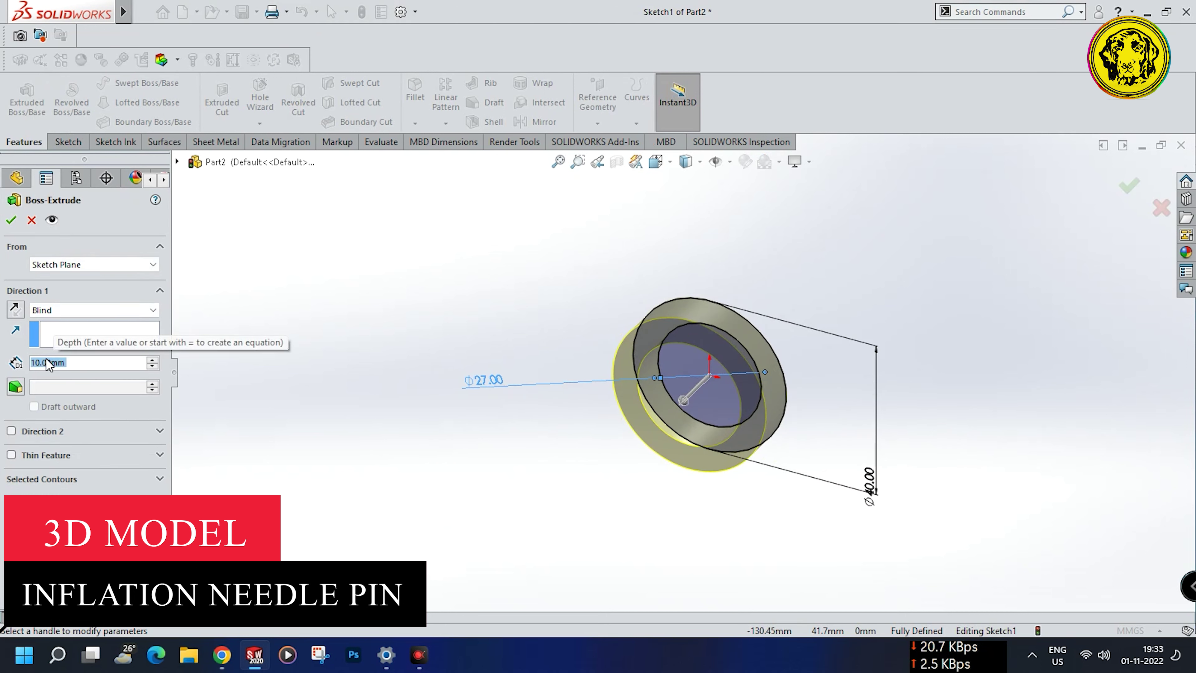
type("30")
key("Return")
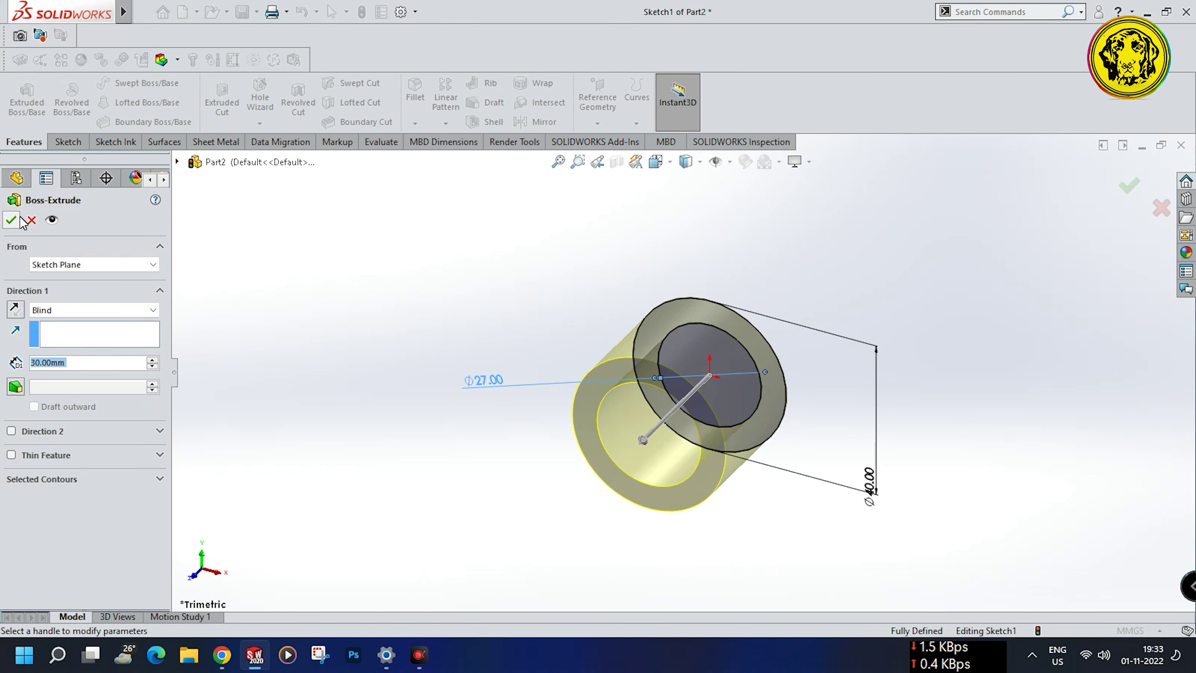
left_click(11, 220)
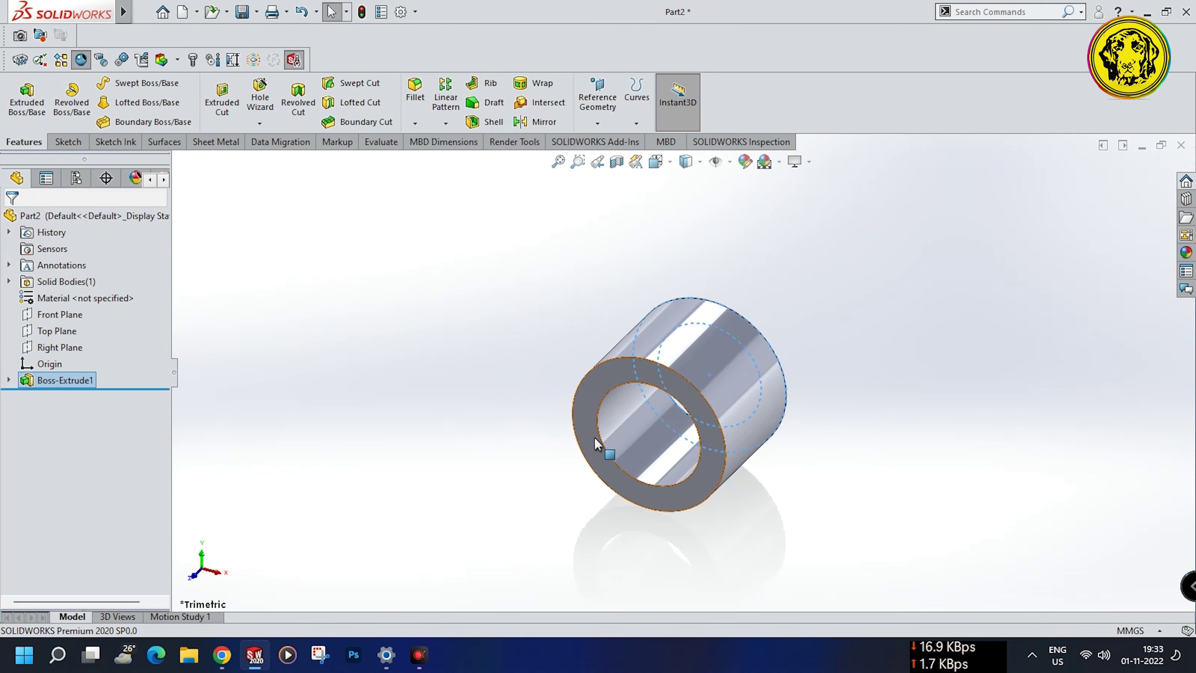
Start a sketch on the tube's front annular face and draw an origin-centred circle larger than the tube's outer edge.
right_click(595, 443)
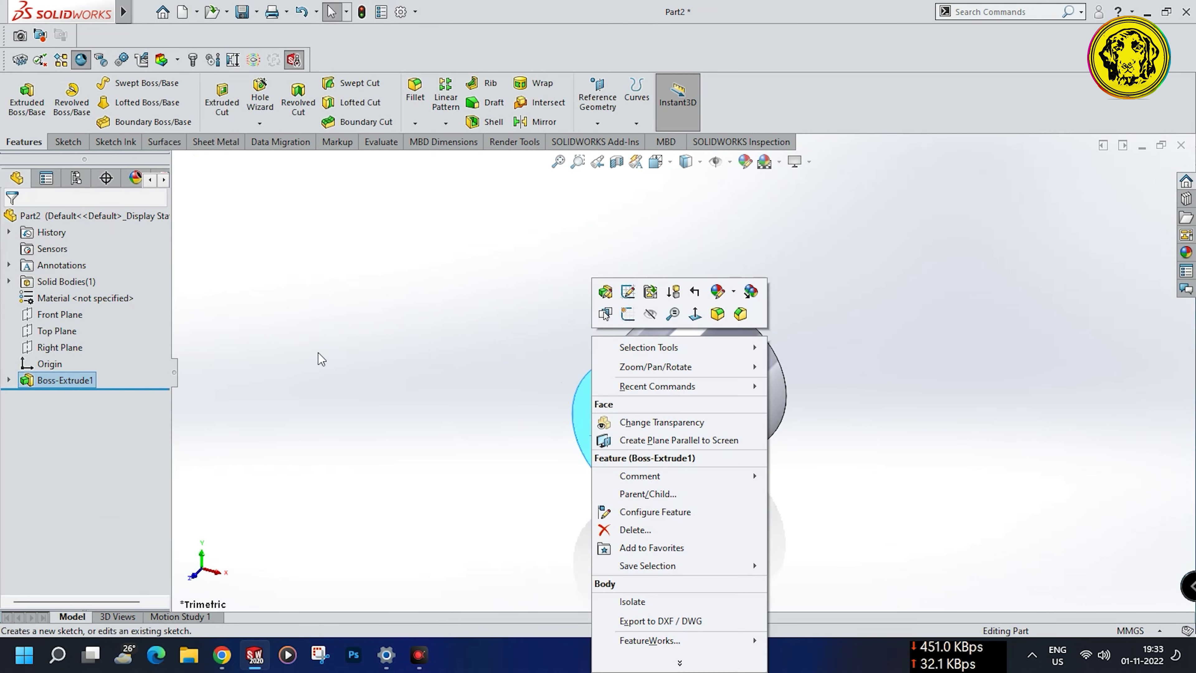
left_click(357, 343)
middle_click_drag(381, 353, 499, 328)
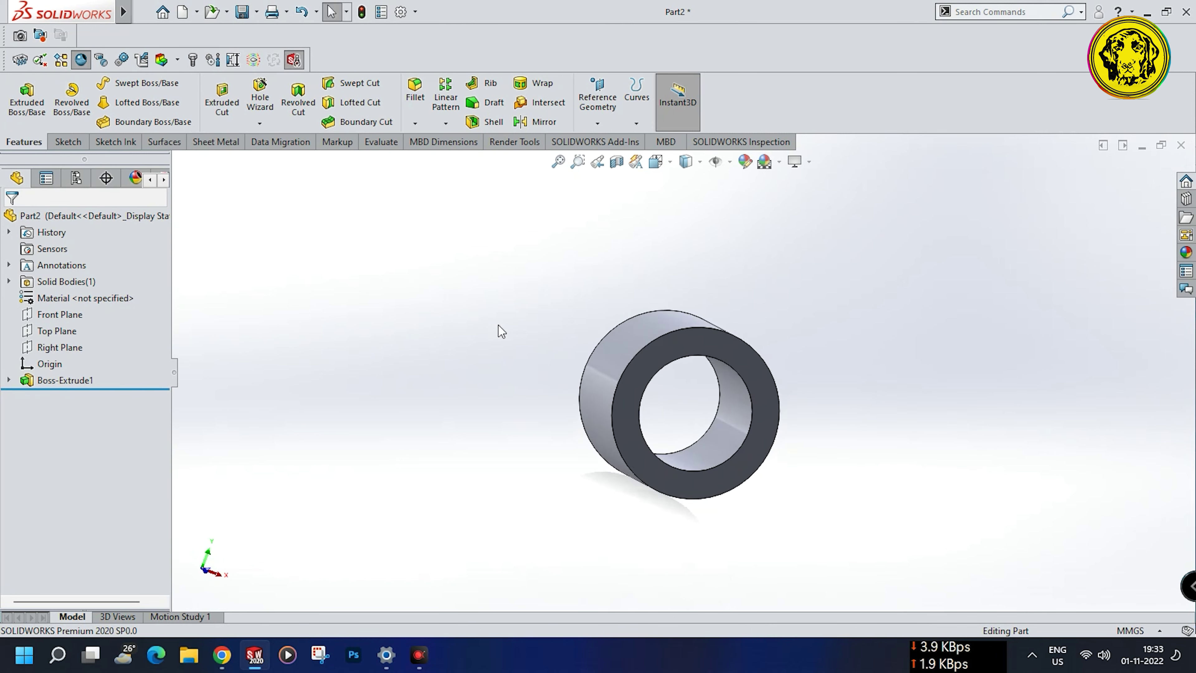
left_click(625, 405)
right_click(625, 405)
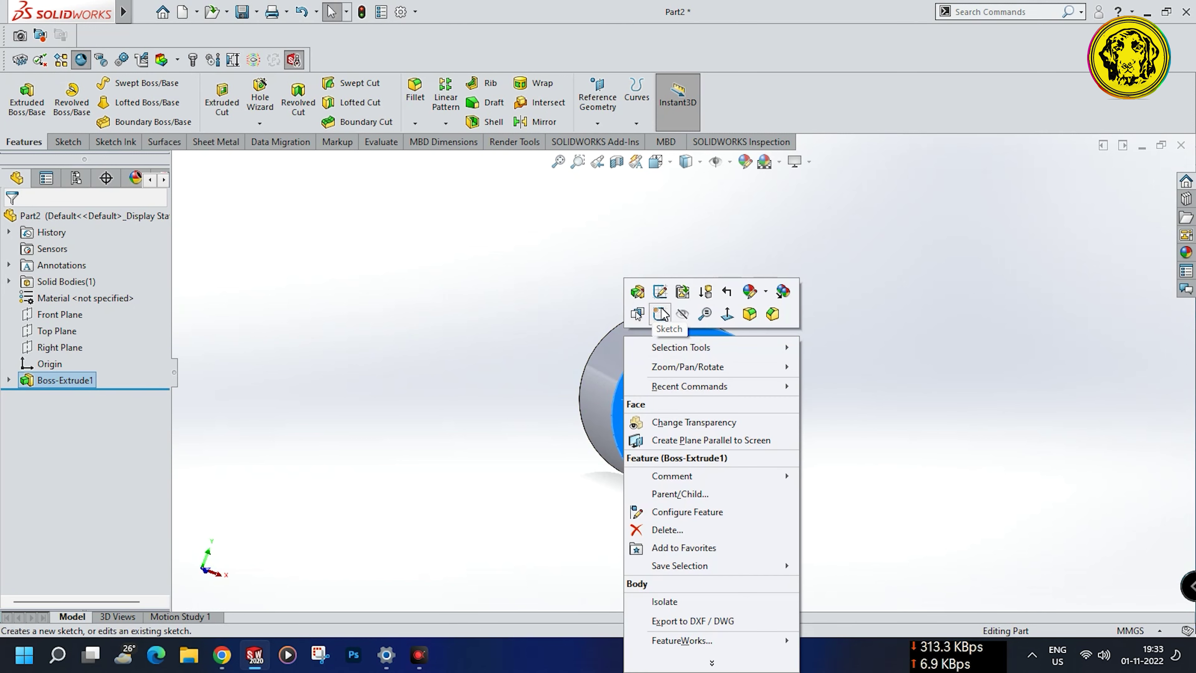
left_click(652, 314)
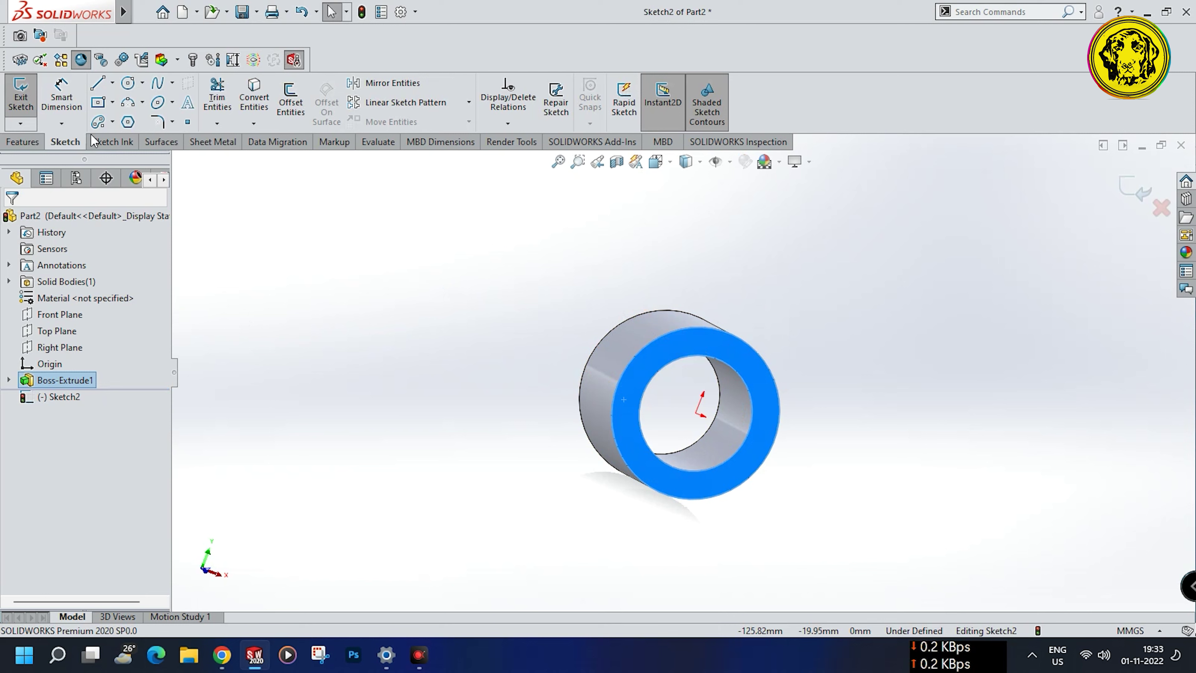
left_click(129, 83)
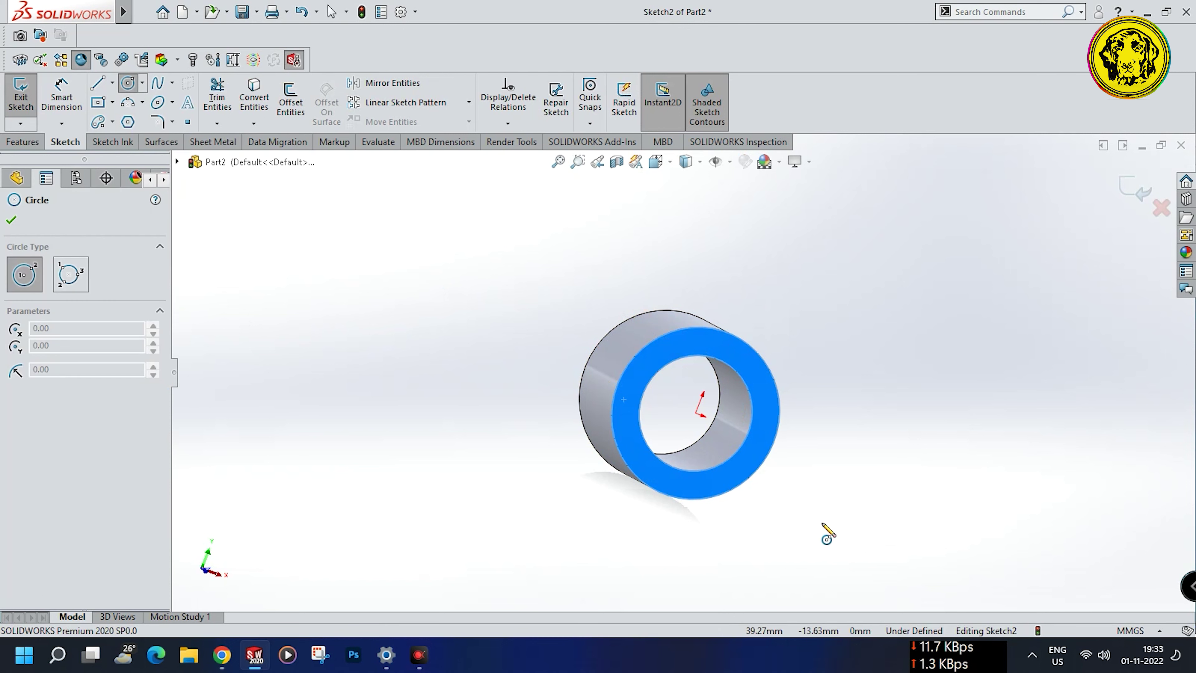
left_click(696, 413)
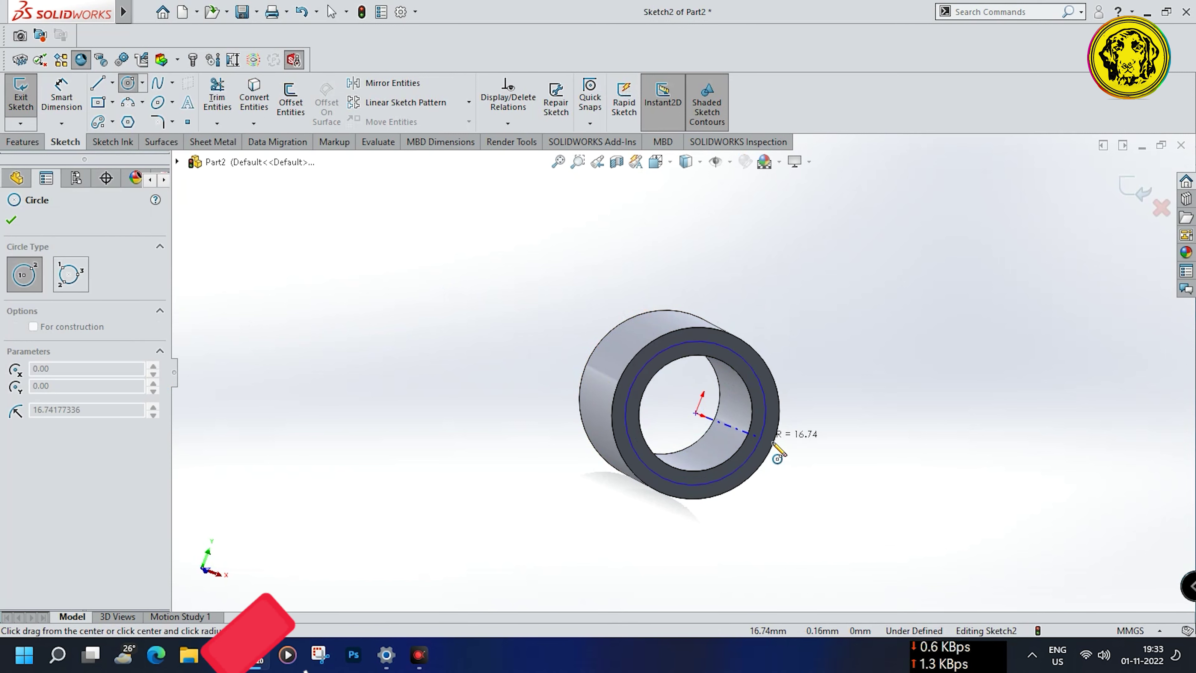
left_click(821, 464)
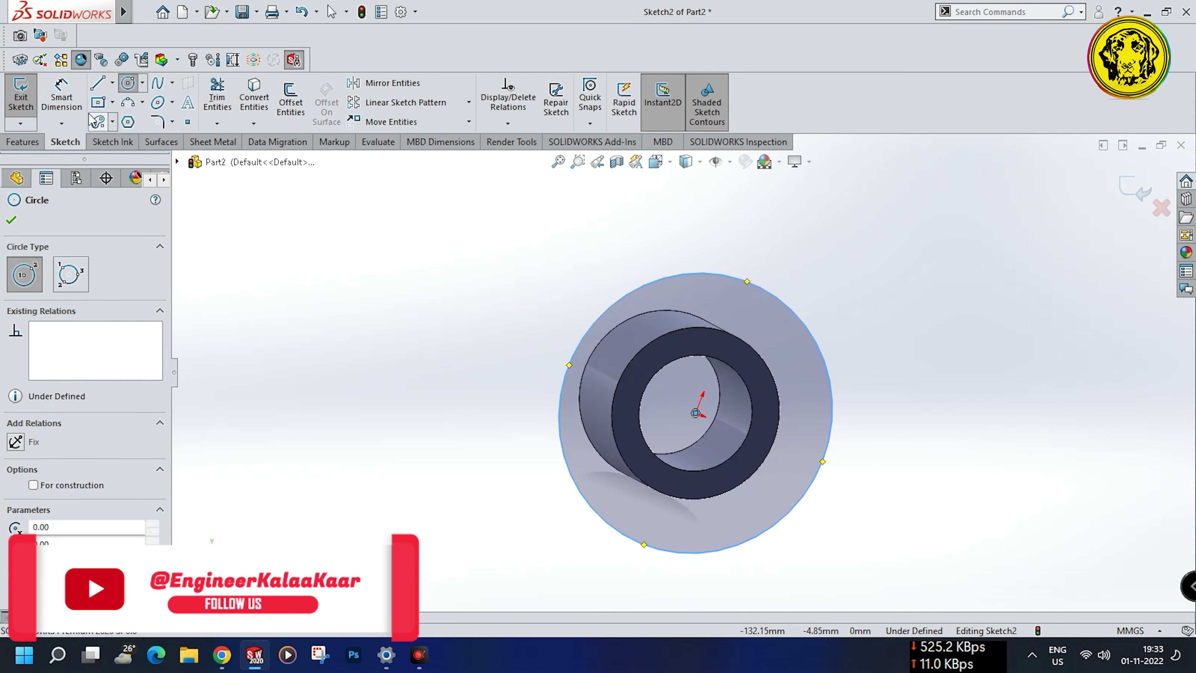
Dimension the new circle's diameter as 55 mm.
left_click(61, 95)
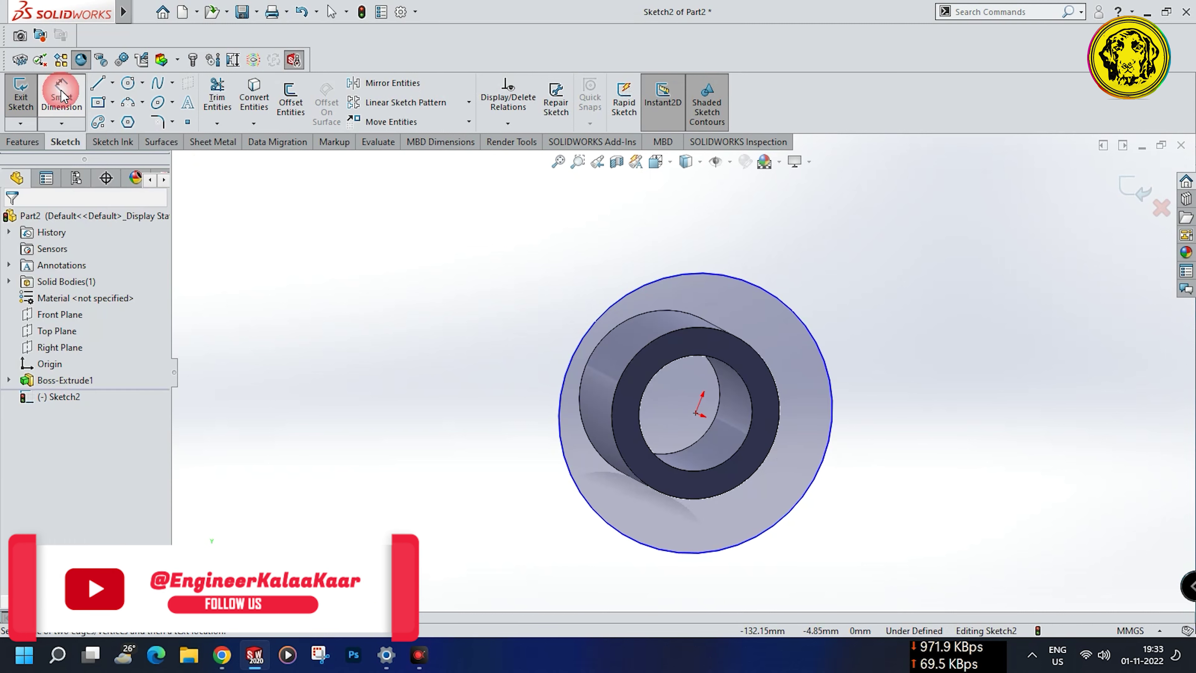
left_click(641, 289)
left_click(546, 286)
type("55")
key("Return")
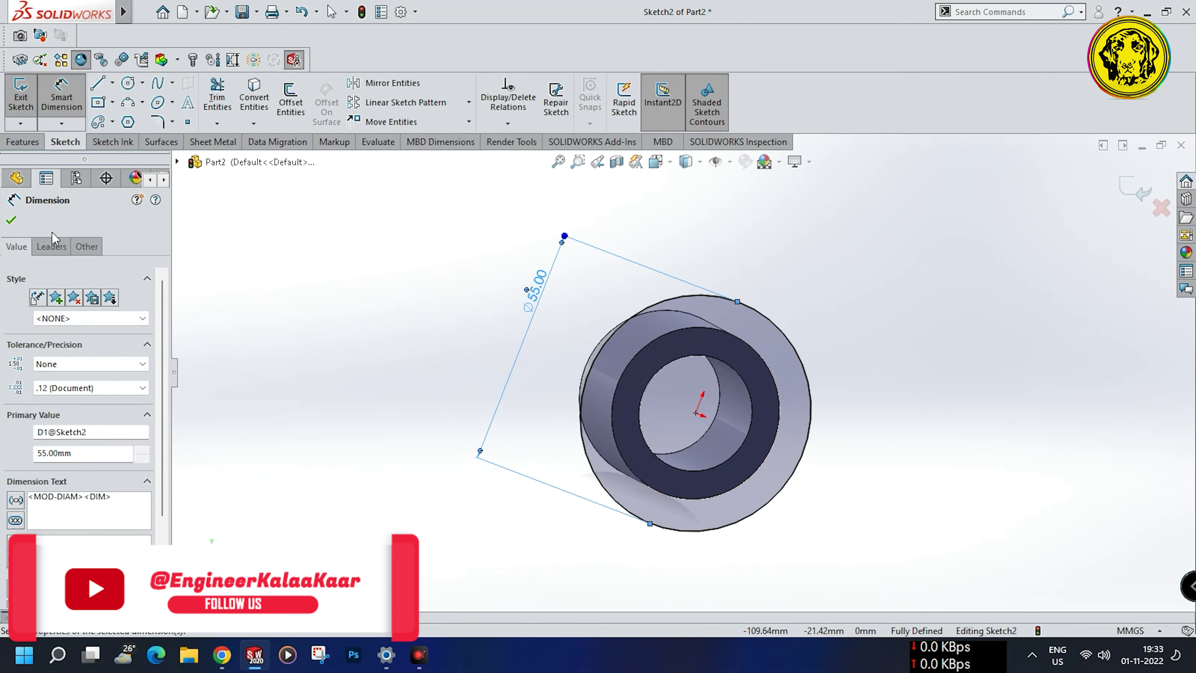
left_click(14, 218)
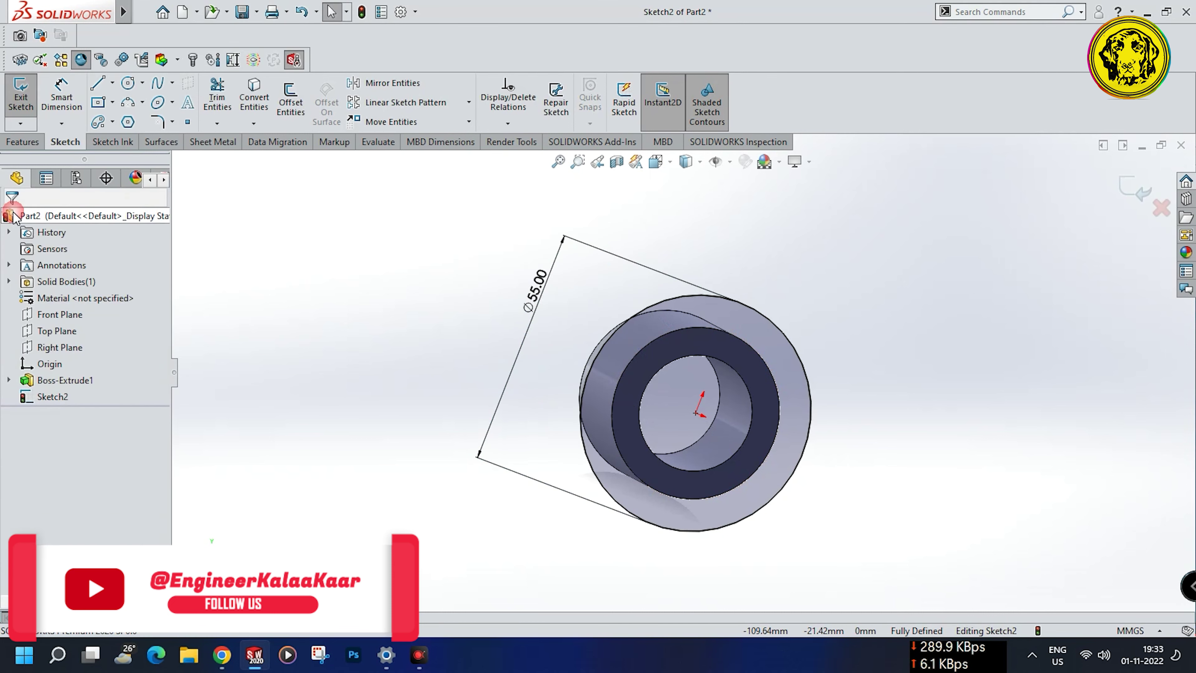
Extrude the 55 mm circle 10 mm as a blind boss merged with the tube.
left_click(22, 143)
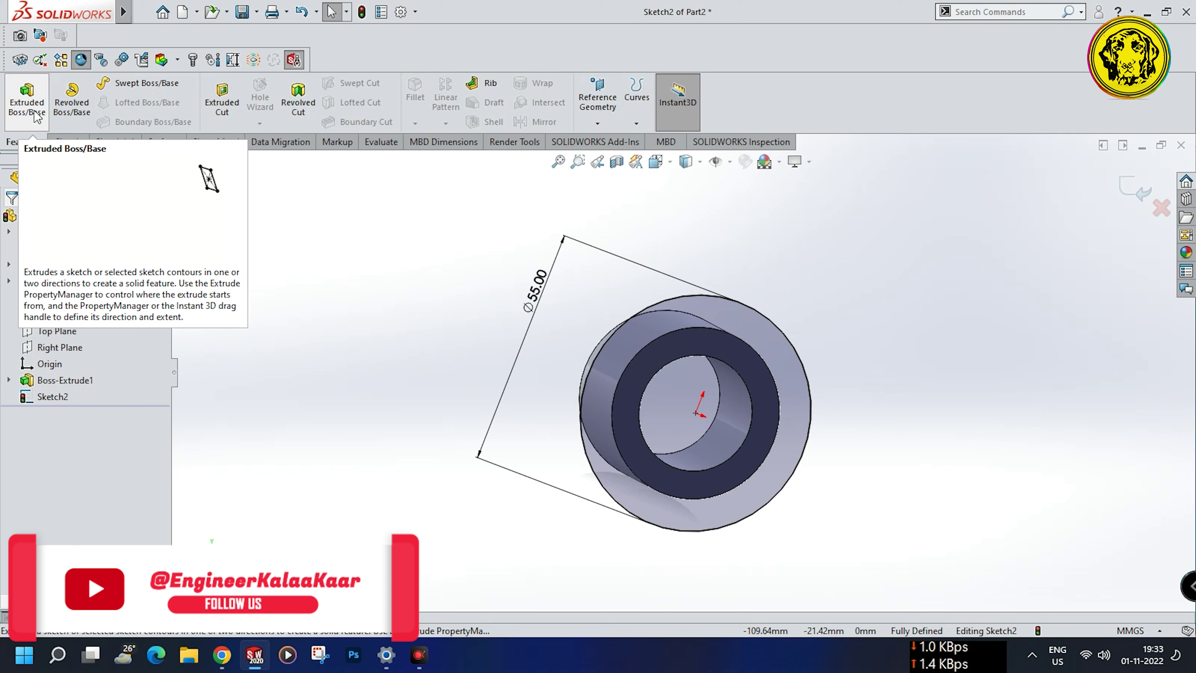
left_click(27, 104)
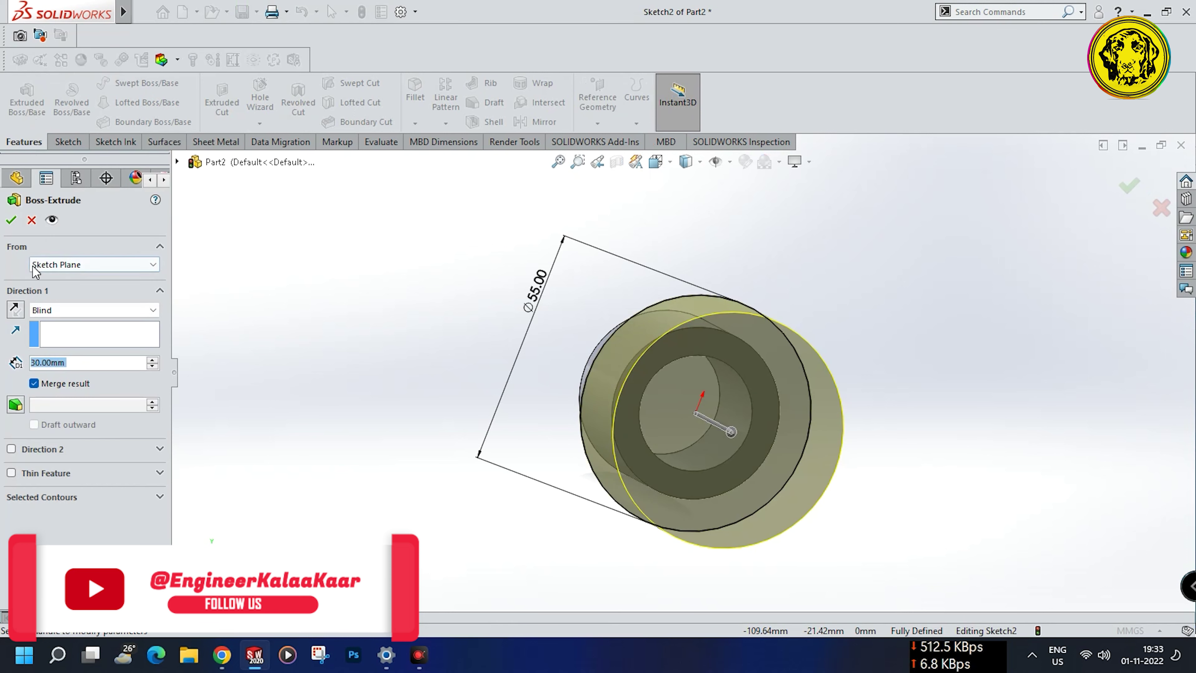
type("10")
key("Return")
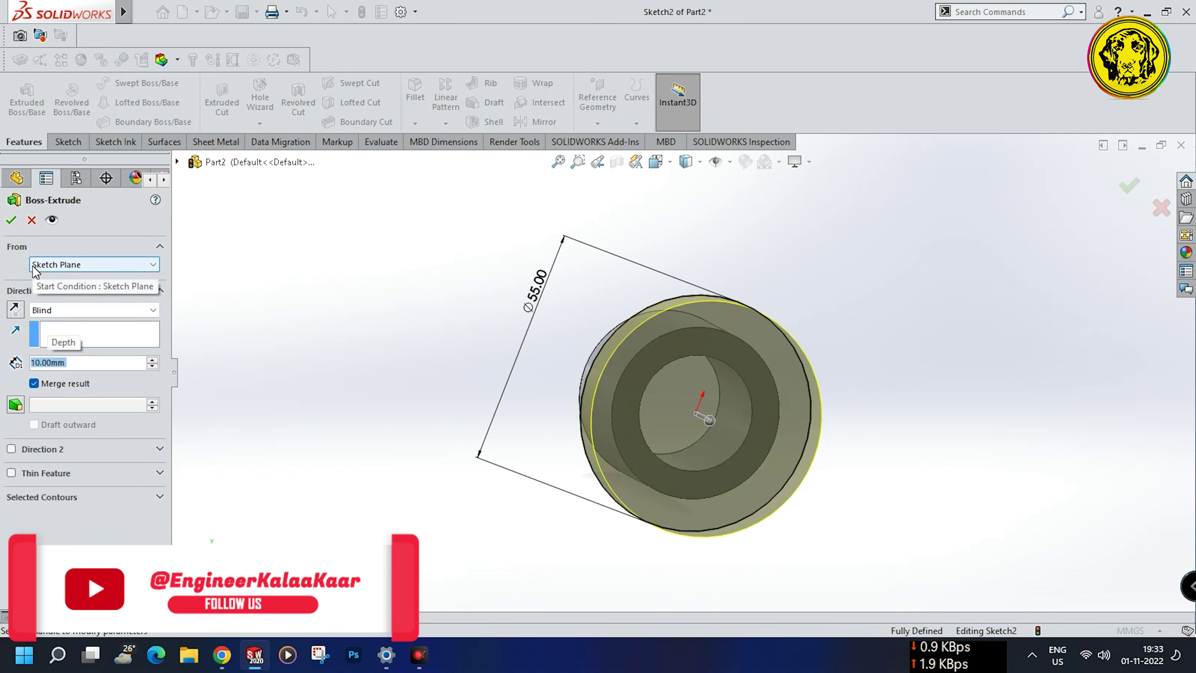
left_click(11, 219)
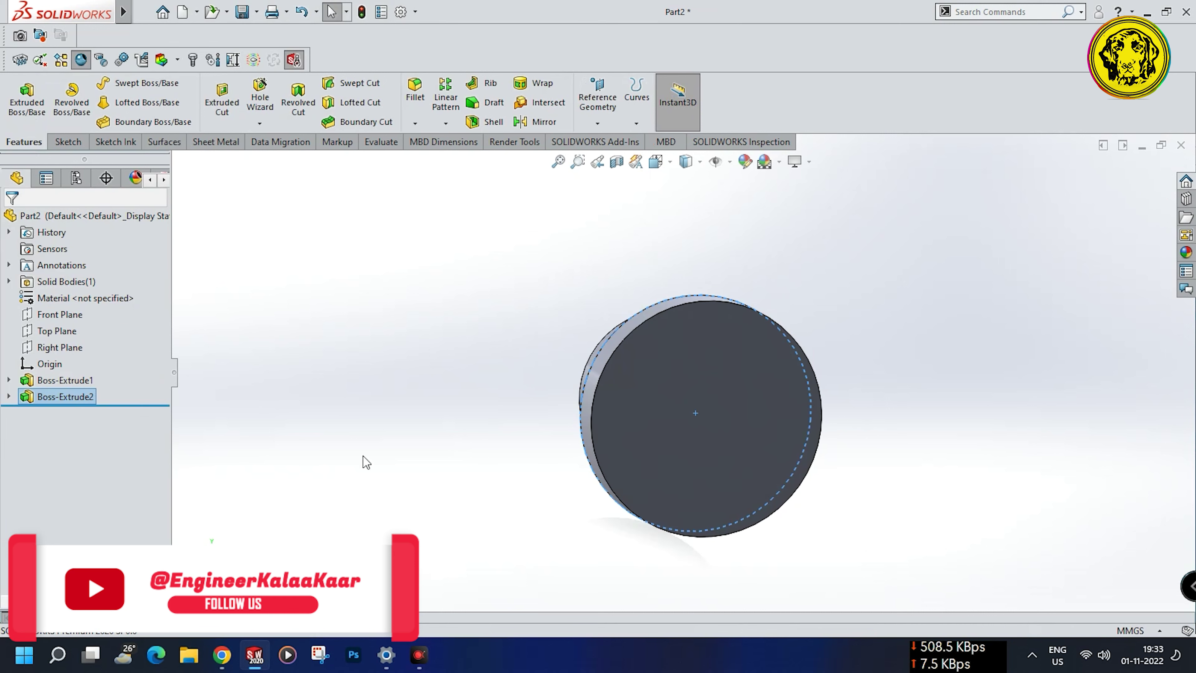
Start a sketch on the disc's front face and draw a horizontal centerline from the origin to the disc's left edge.
left_click(696, 466)
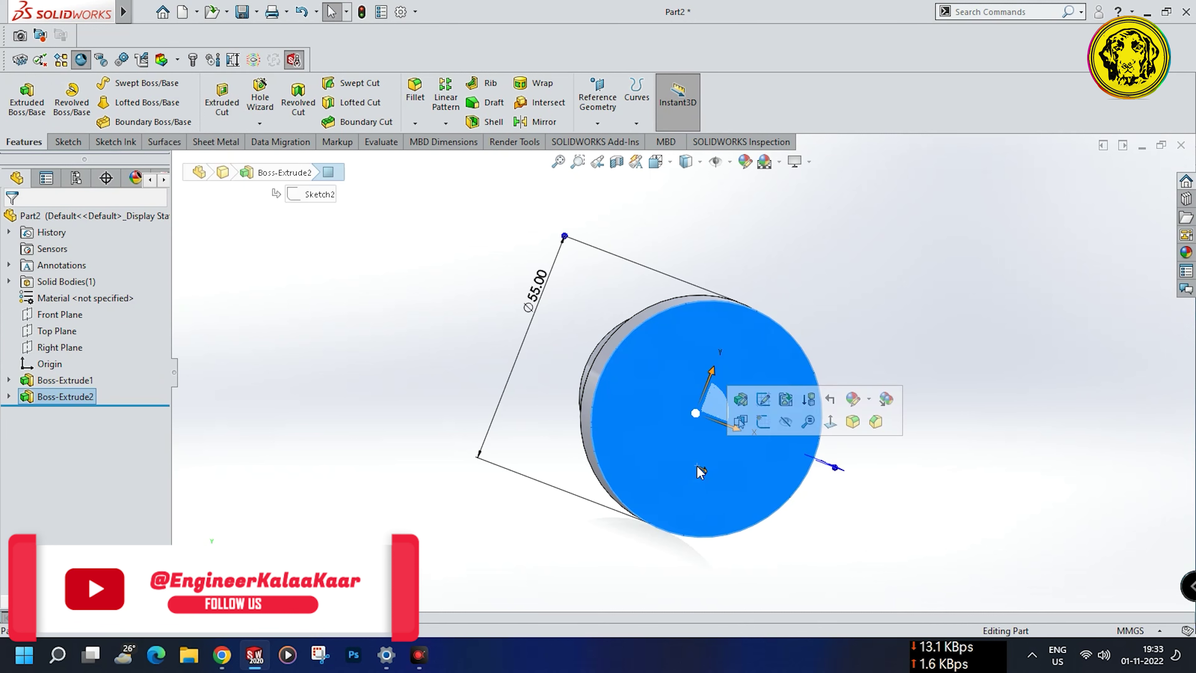
left_click(762, 421)
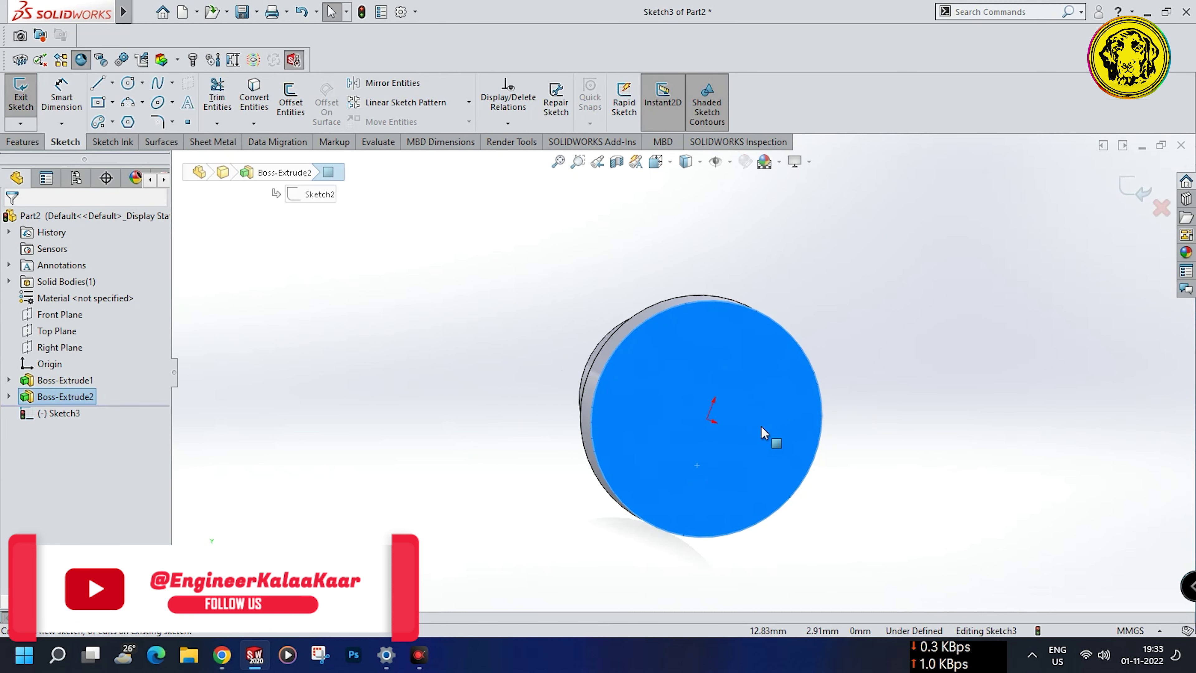
key("ctrl+8")
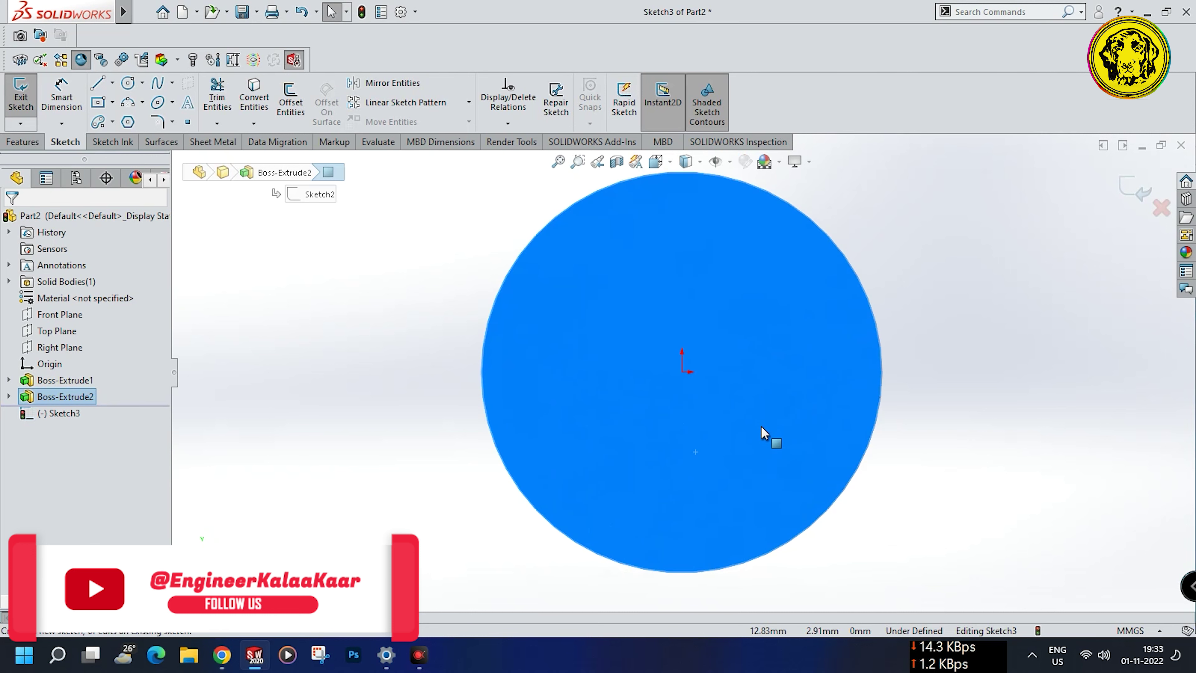
left_click(112, 83)
left_click(125, 117)
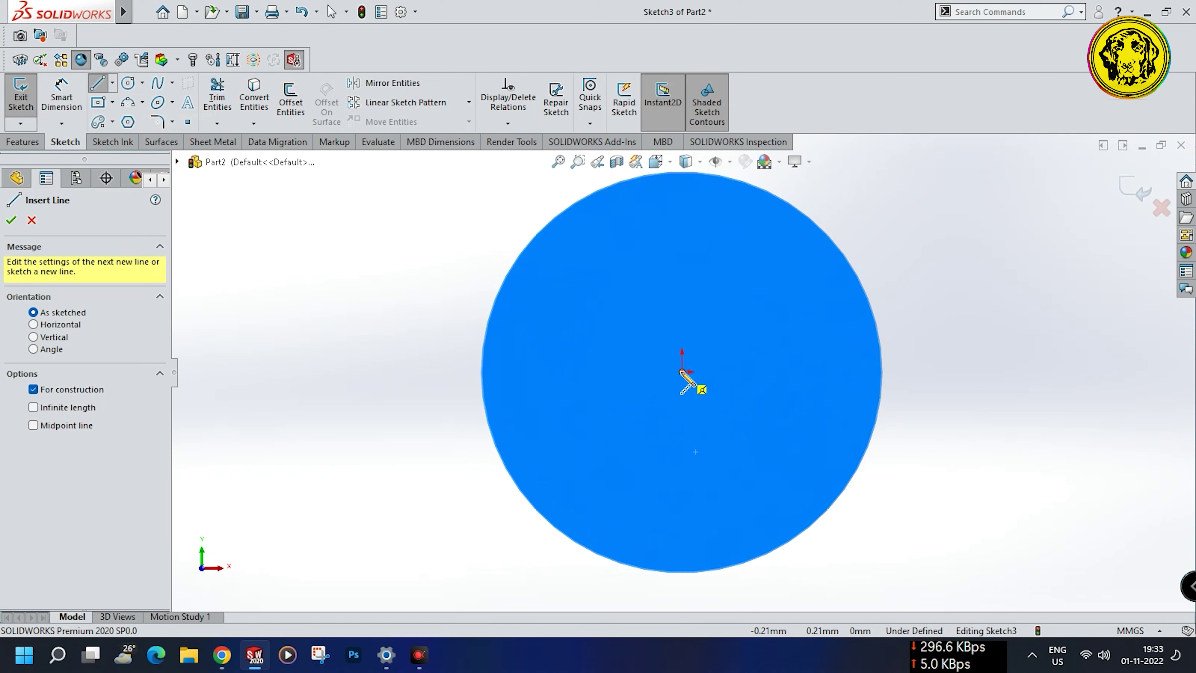
left_click(681, 371)
left_click(481, 372)
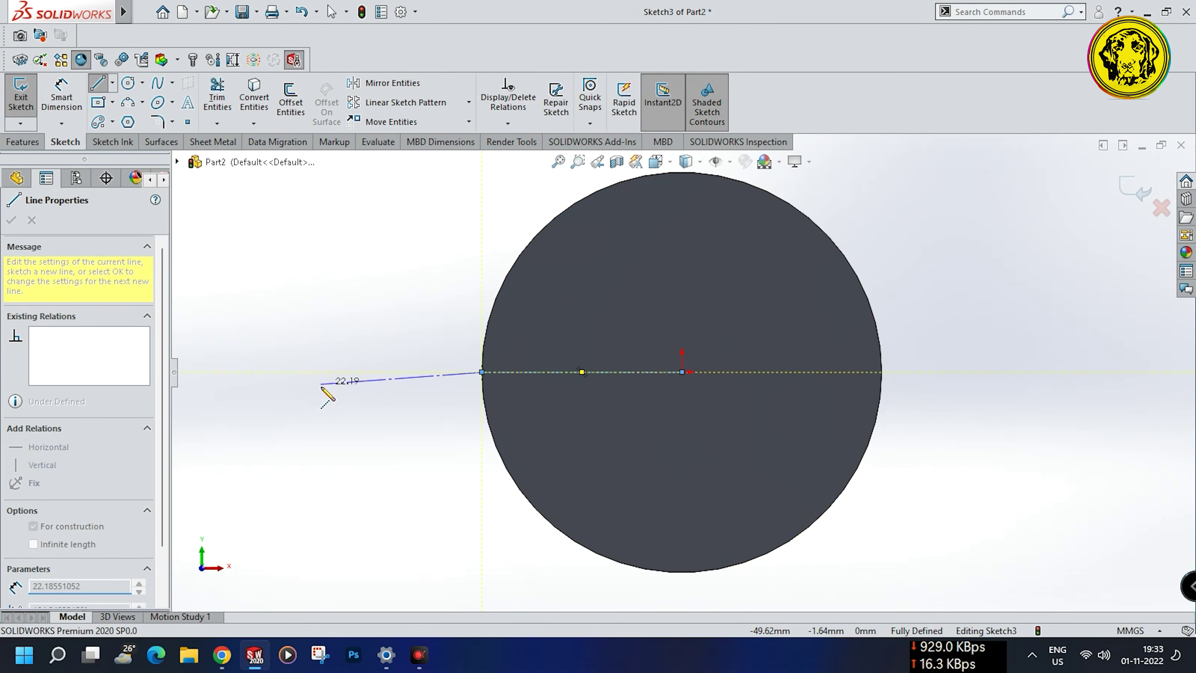
key("Escape")
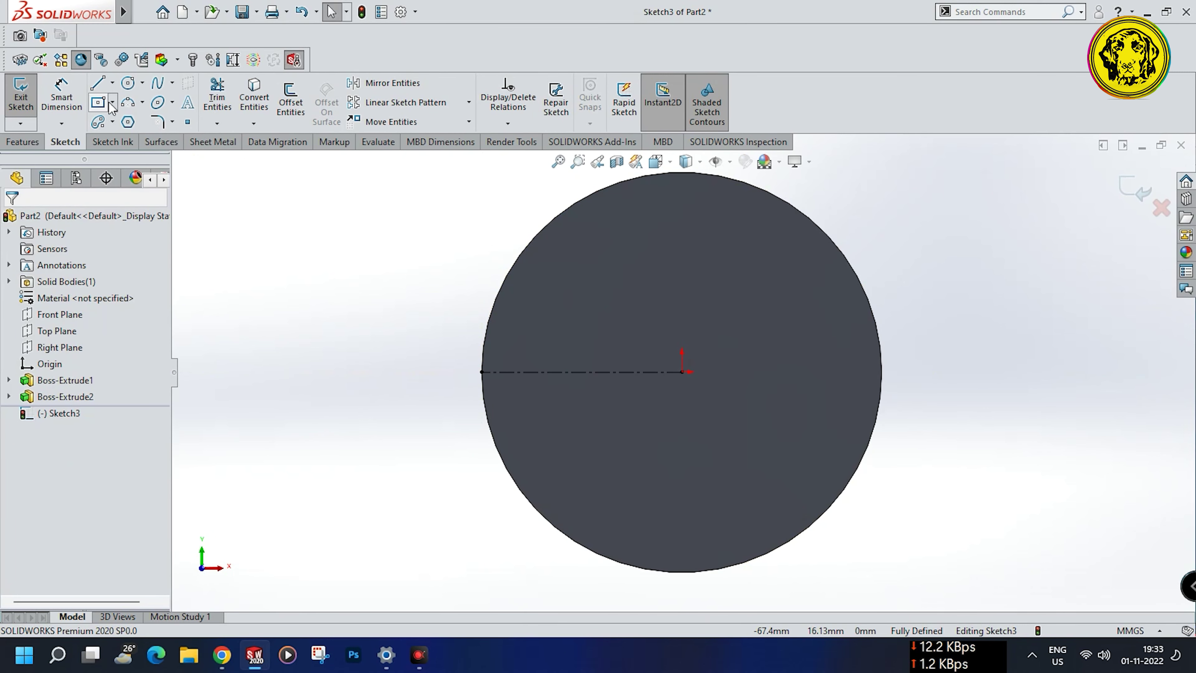
Draw a small center rectangle about 3.5 mm high, centred on the centerline's outer endpoint at the disc's edge.
left_click(98, 102)
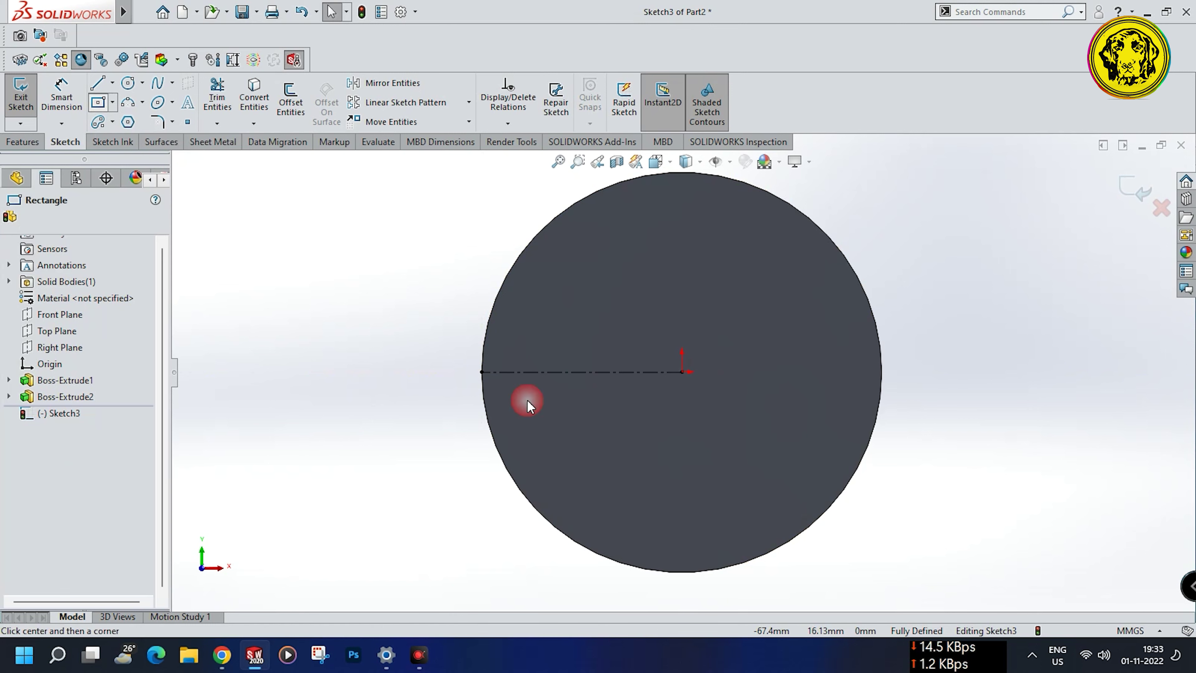
left_click(482, 372)
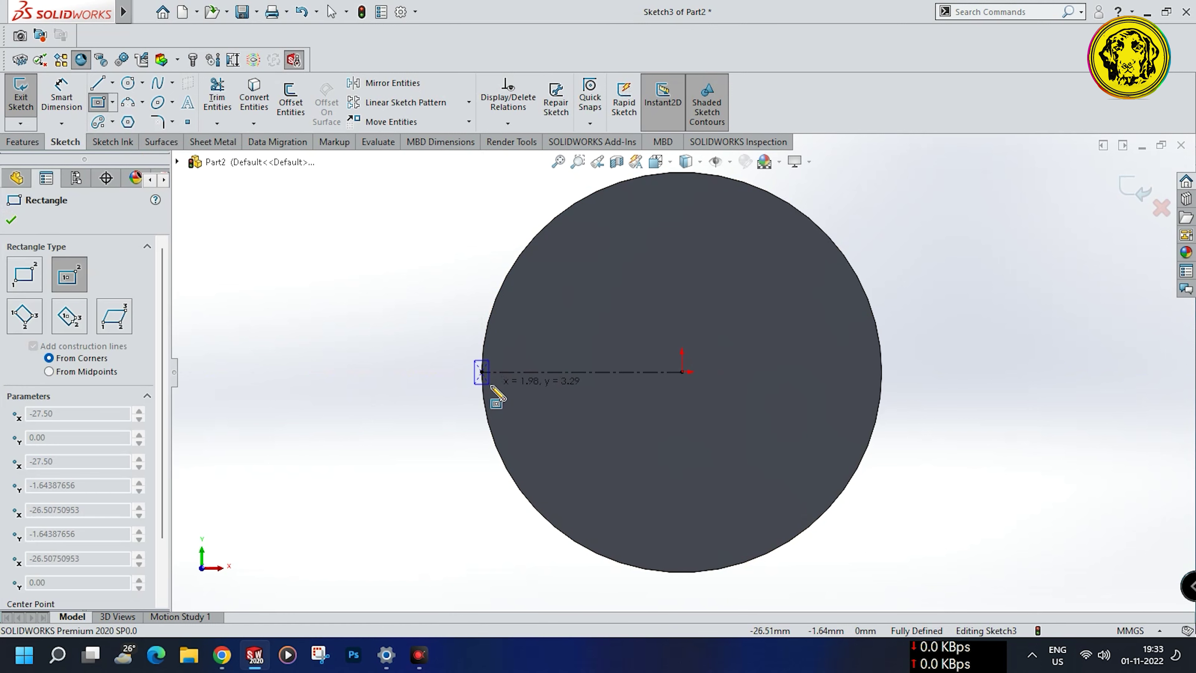
left_click(493, 385)
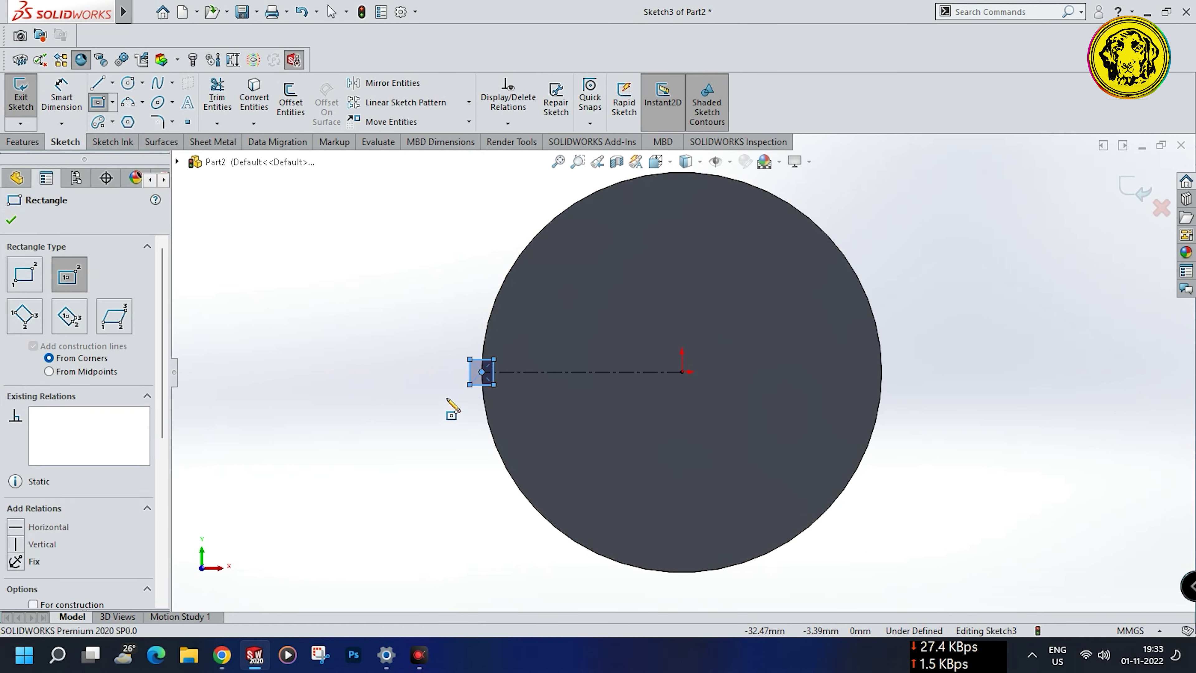
key("Escape")
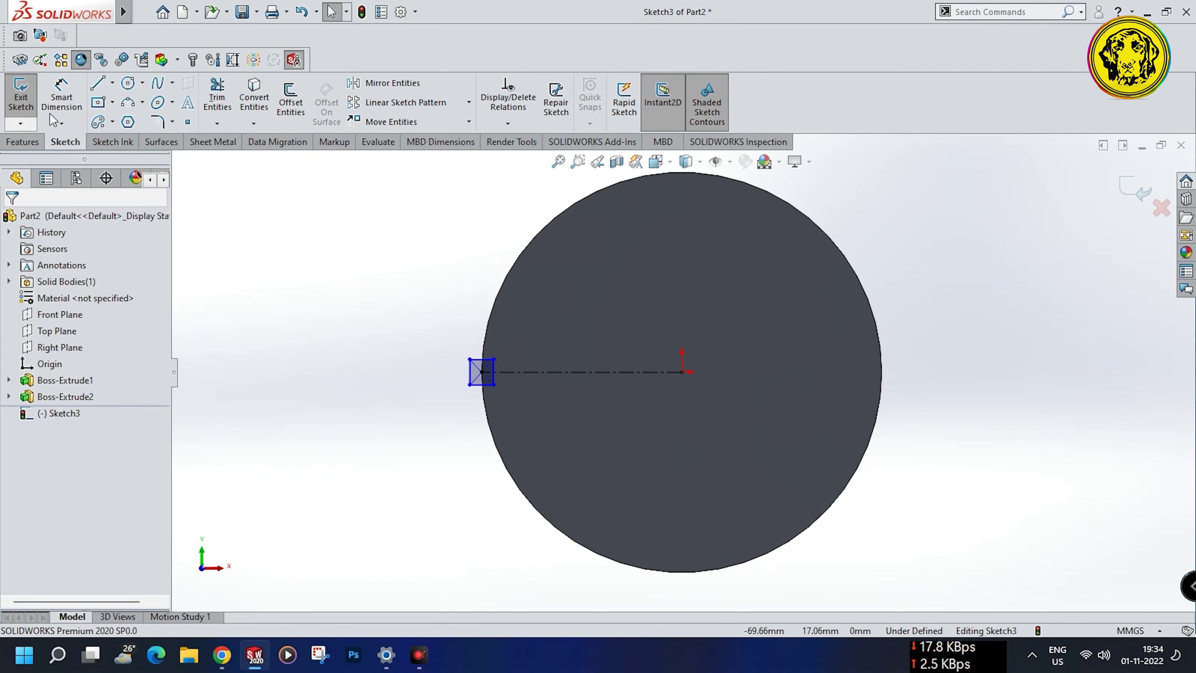
Set the height of the small rectangle at the disc's edge to 3 mm.
left_click(54, 118)
left_click(459, 379)
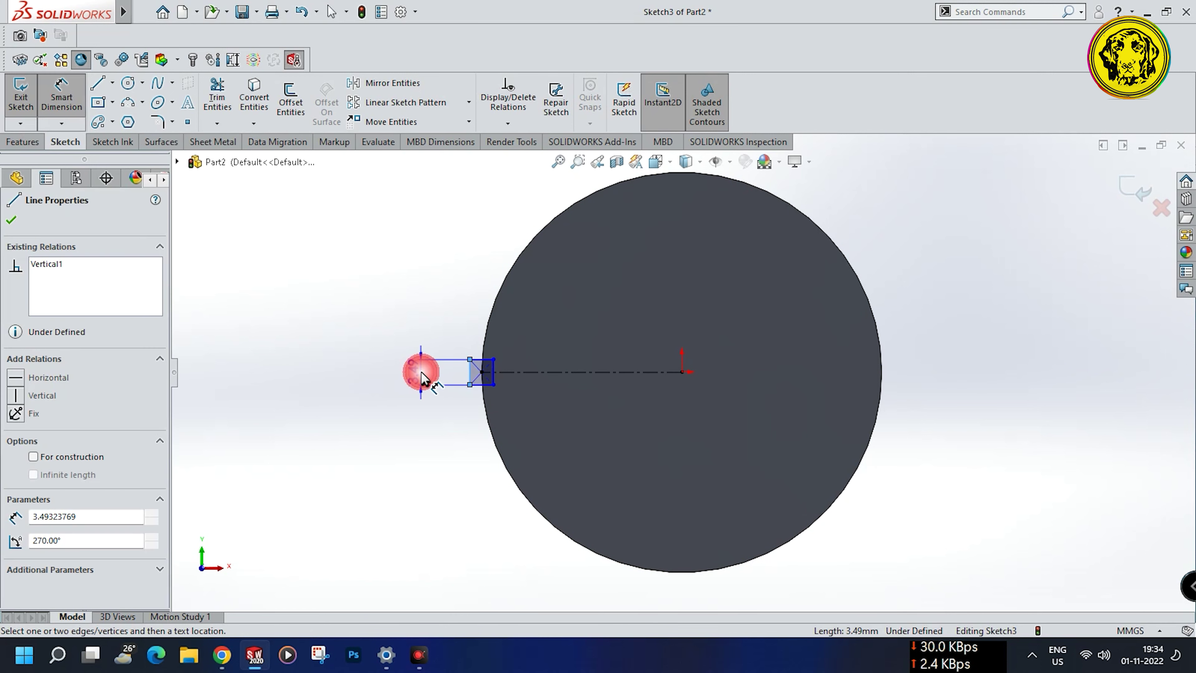
left_click(417, 375)
type("3")
key("Return")
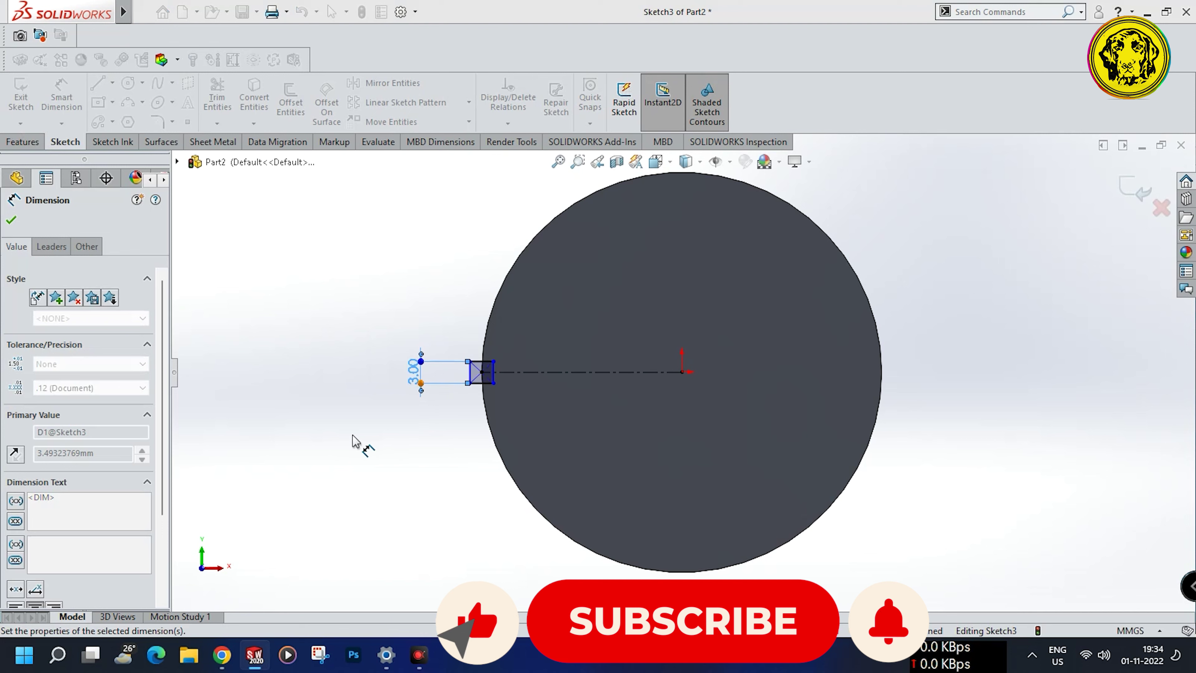
Set the width of the small rectangle at the disc's edge to 2 mm.
left_click(480, 362)
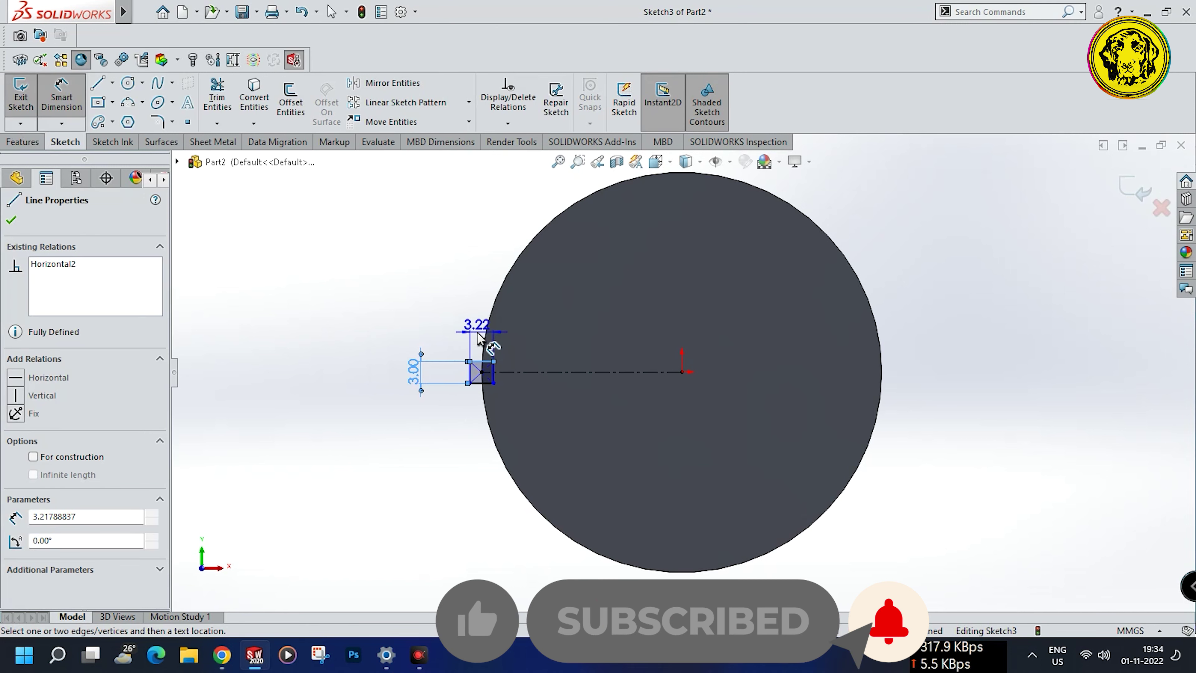
left_click(479, 331)
key("Return")
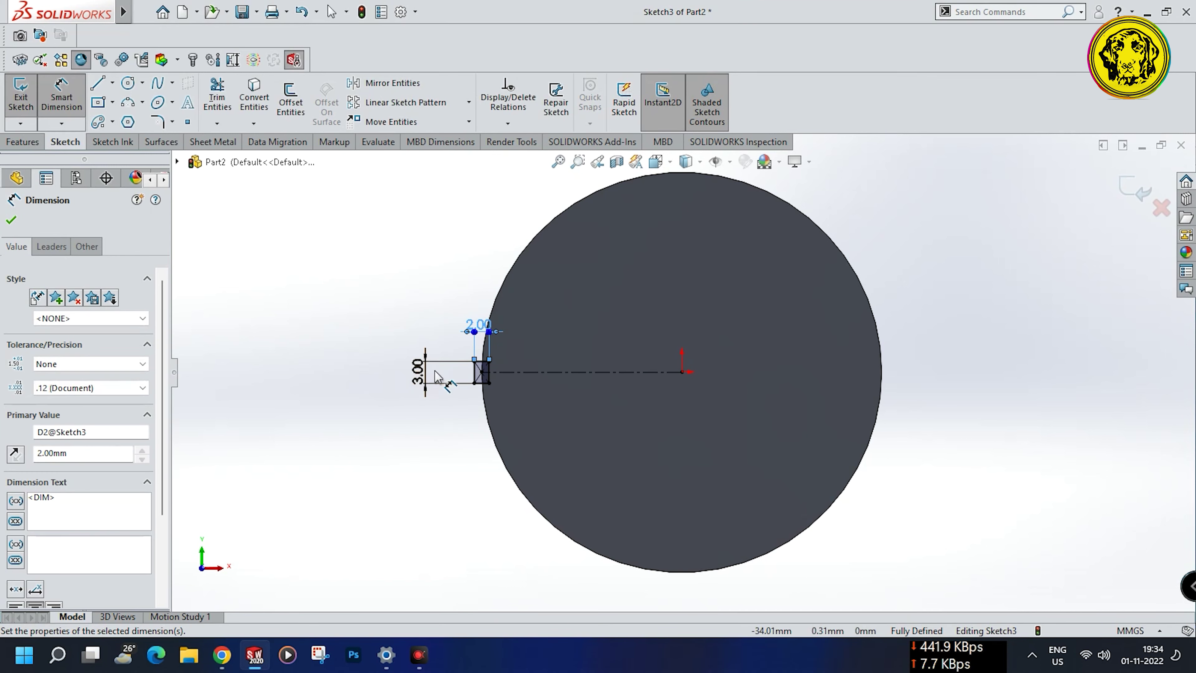
key("Escape")
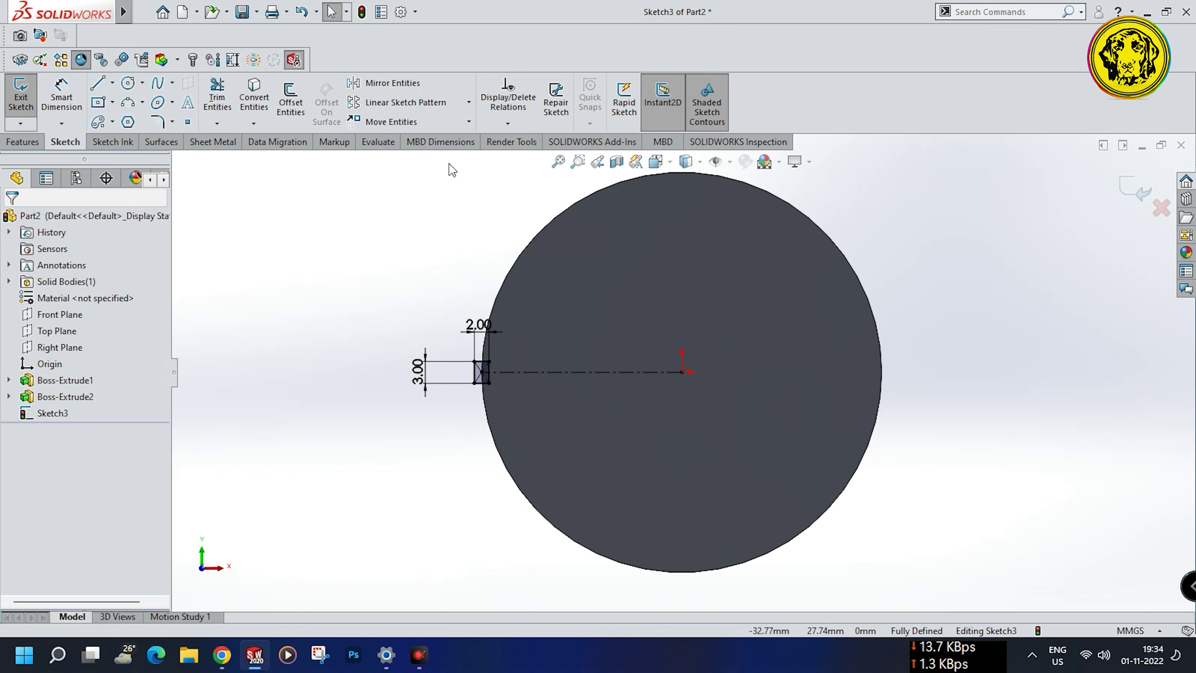
Circular-pattern the small rectangle's four lines around the disc's centre with 32 equally spaced instances over 360 degrees.
left_click(468, 102)
left_click(412, 140)
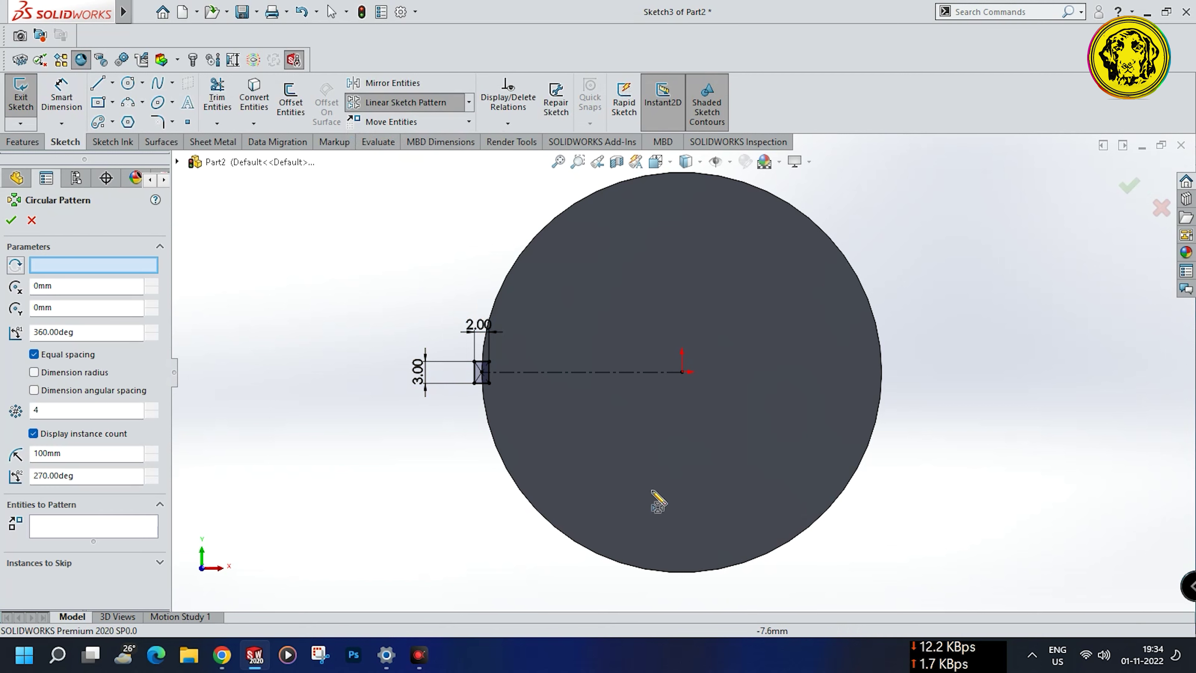
left_click(573, 545)
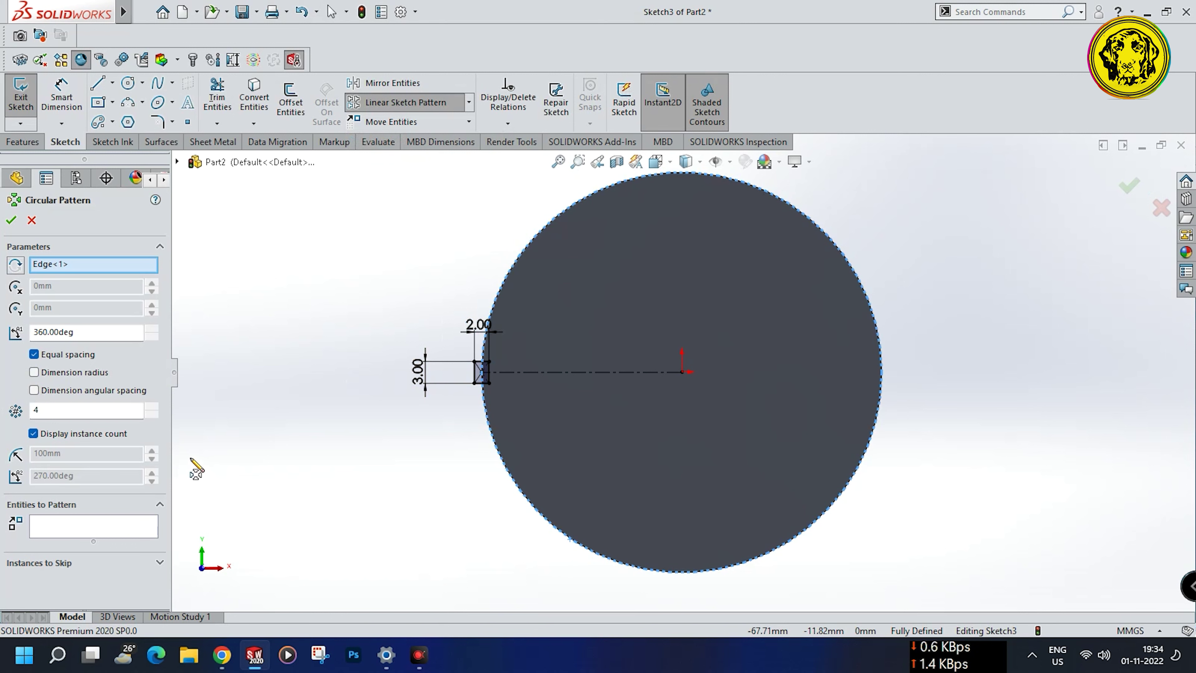
left_click(58, 530)
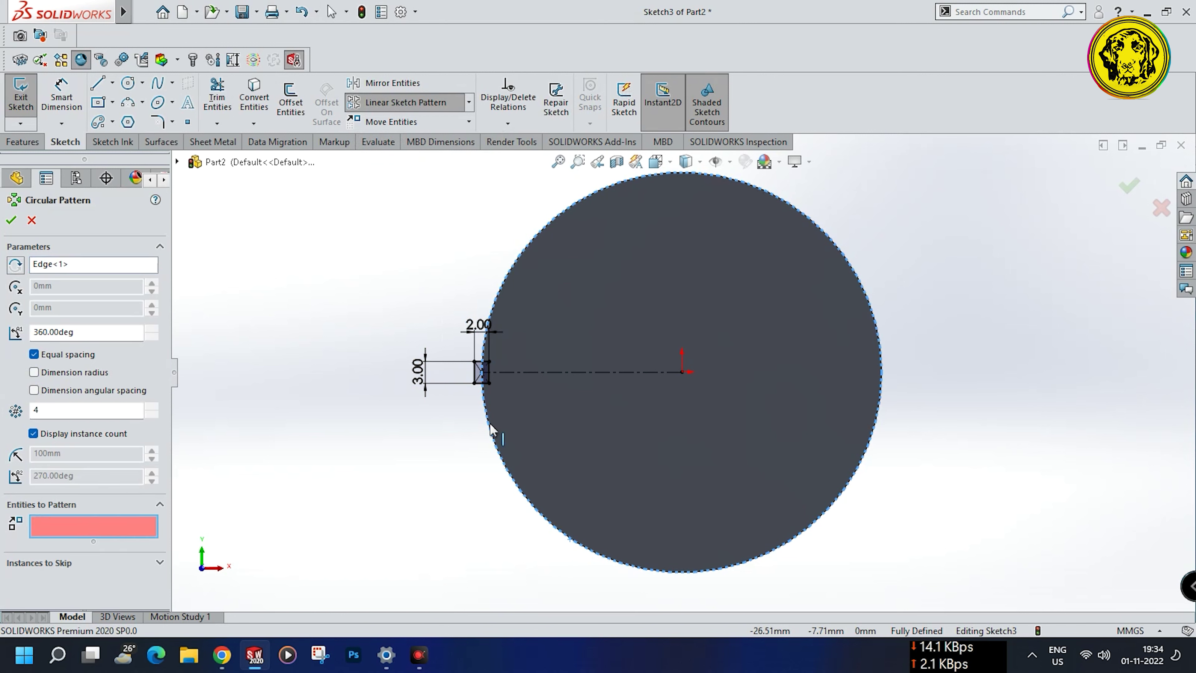
left_click(487, 363)
left_click(489, 372)
left_click(482, 382)
left_click(461, 387)
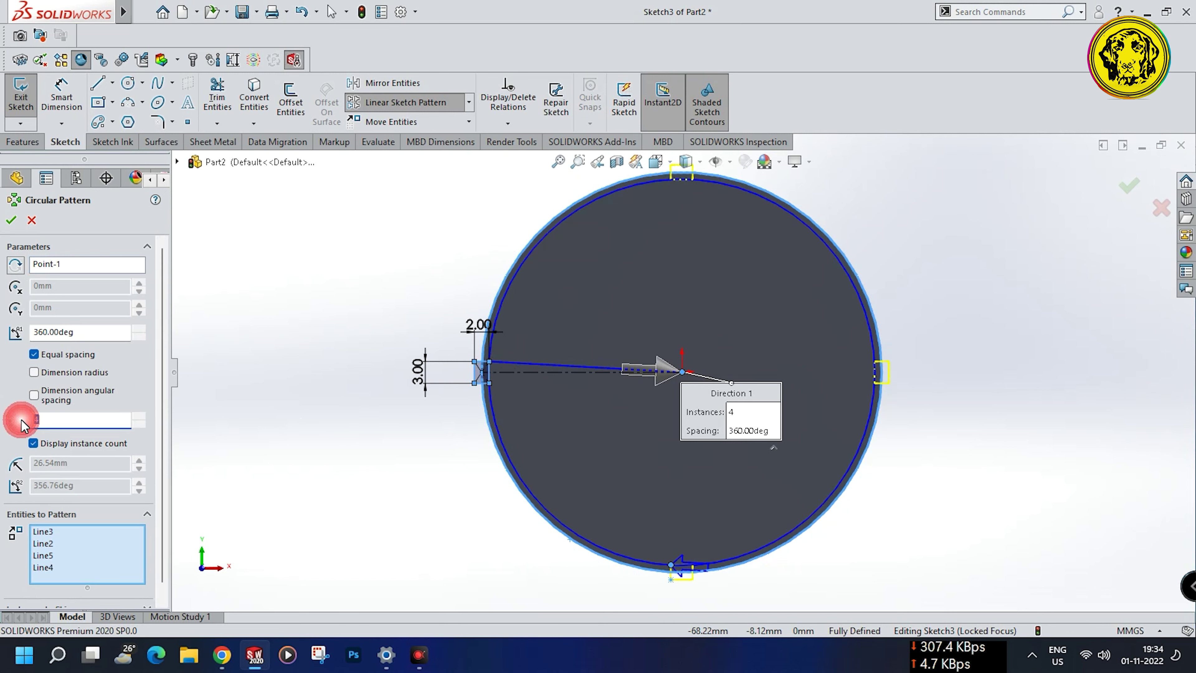
type("32")
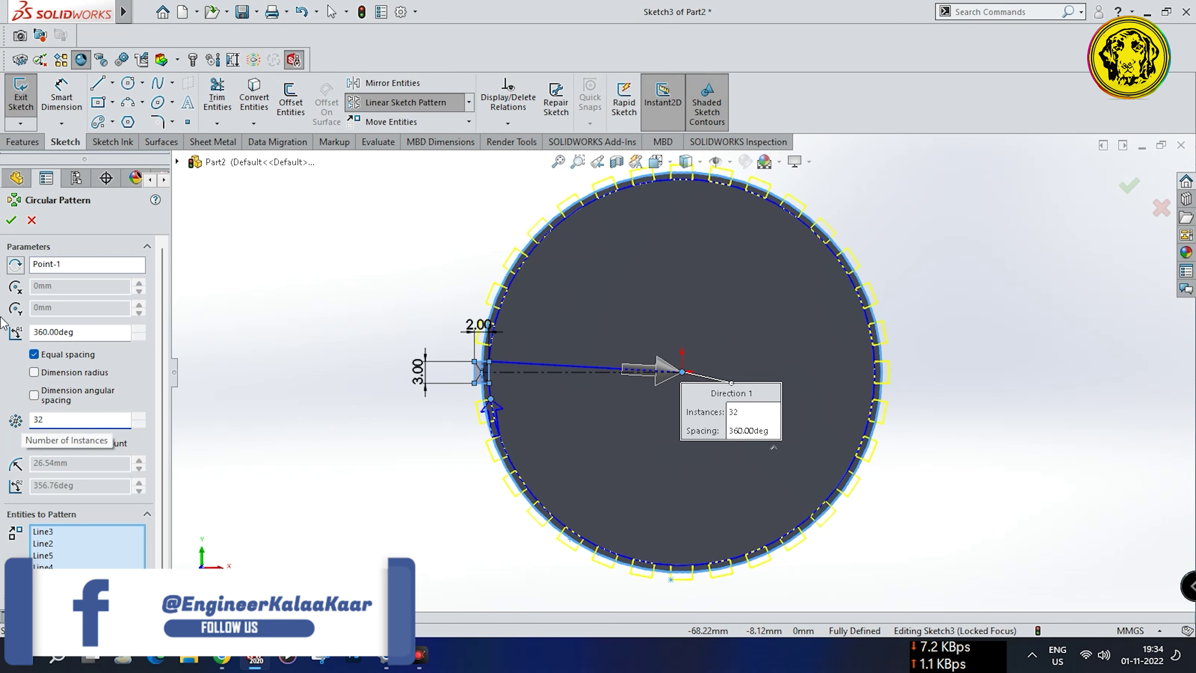
left_click(11, 221)
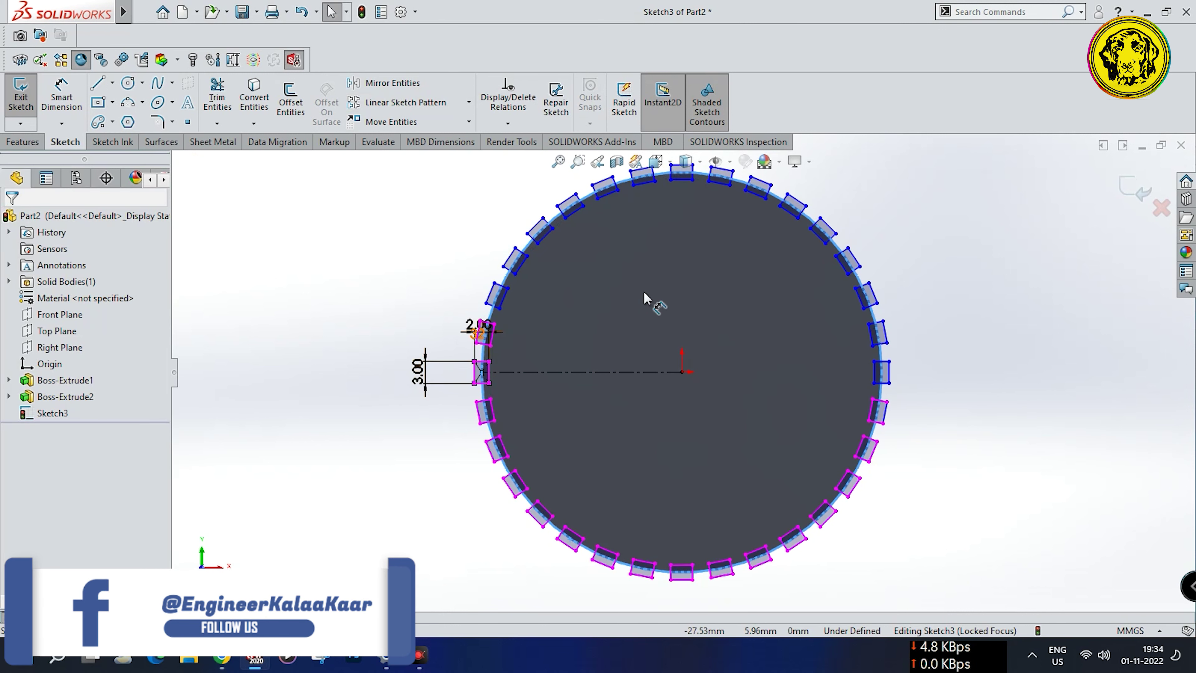
Cut-extrude the patterned rectangles 10 mm blind through the disc's rim to form the edge notches.
left_click(14, 145)
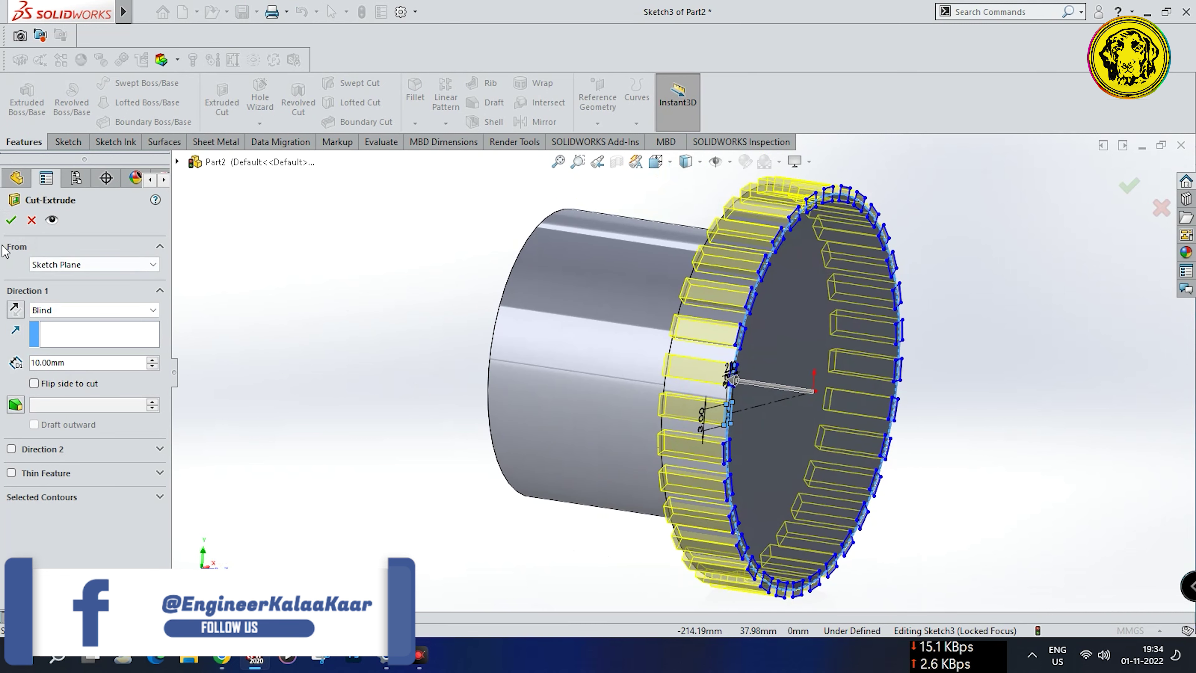
left_click(12, 221)
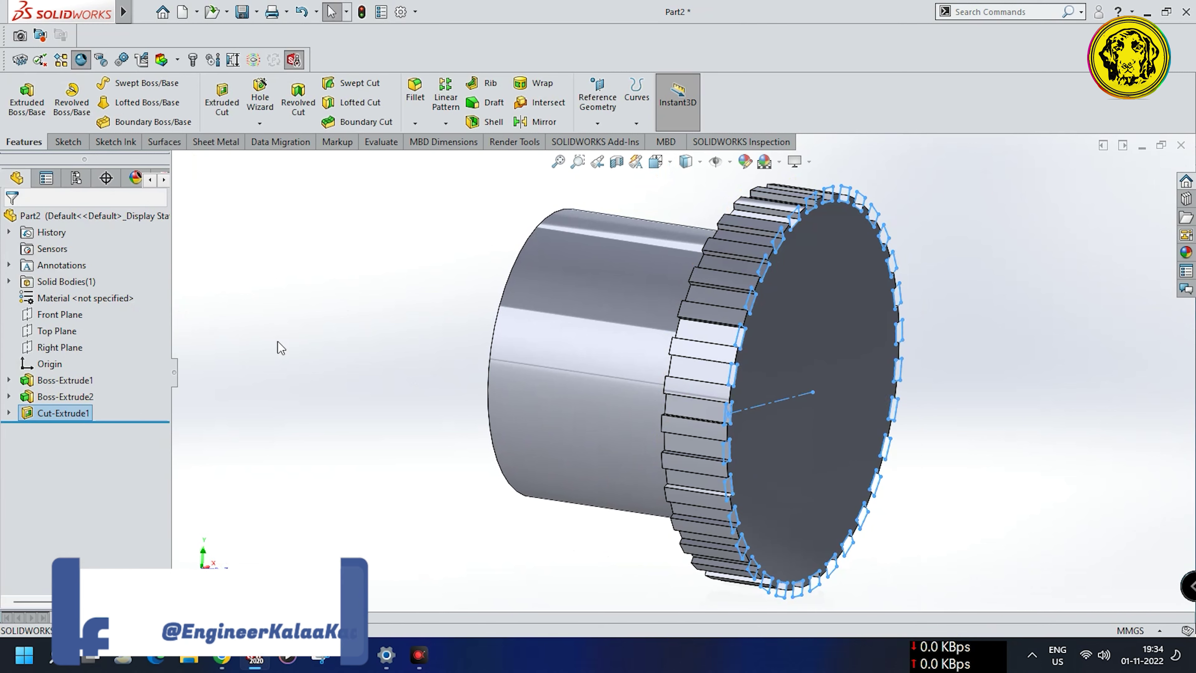
Start a sketch on the notched disc's front face and draw a circle about 25 mm in diameter centred on the origin.
middle_click_drag(363, 358, 339, 349)
left_click(619, 442)
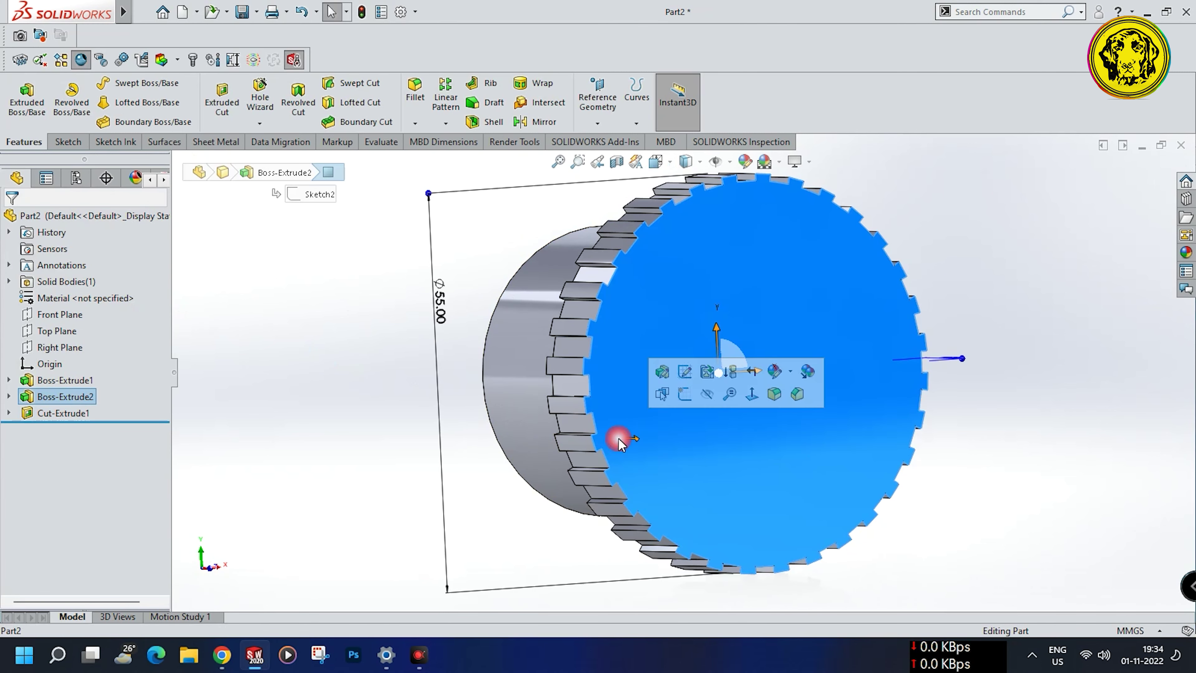
left_click(679, 396)
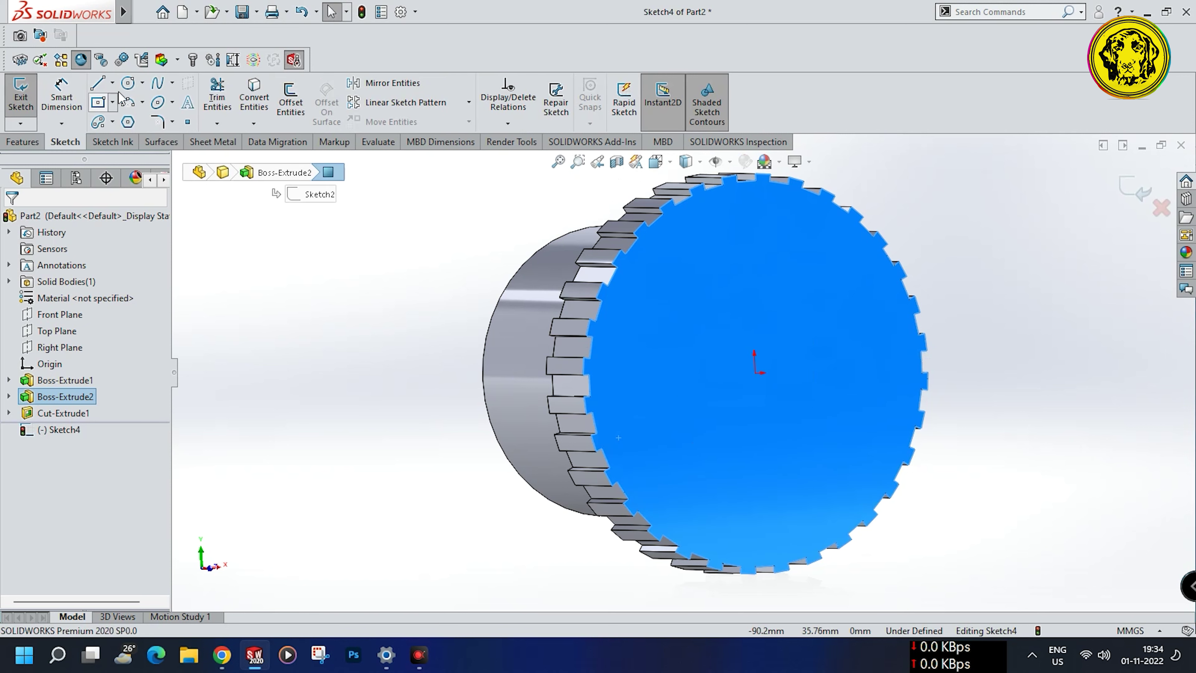
left_click(127, 84)
mouse_move(756, 373)
left_mouse_down()
mouse_move(776, 393)
mouse_move(835, 405)
left_mouse_up()
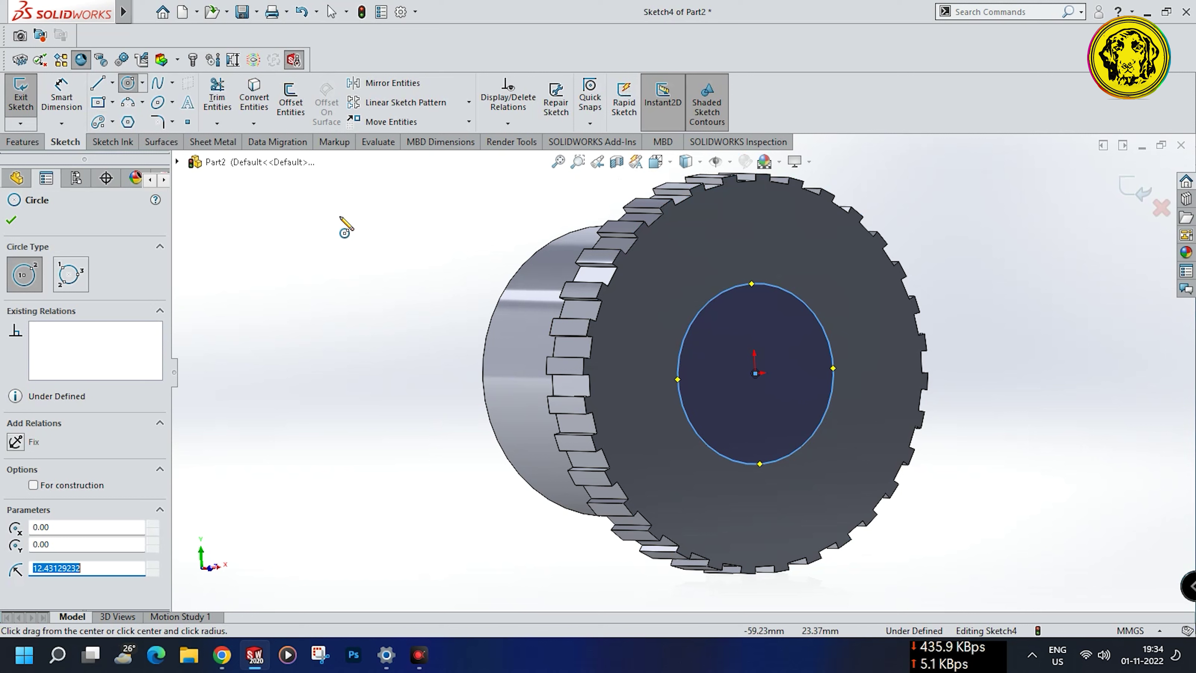
Set the diameter of the circle on the disc's front face to 17 mm.
left_click(62, 97)
left_click(748, 463)
left_click(763, 494)
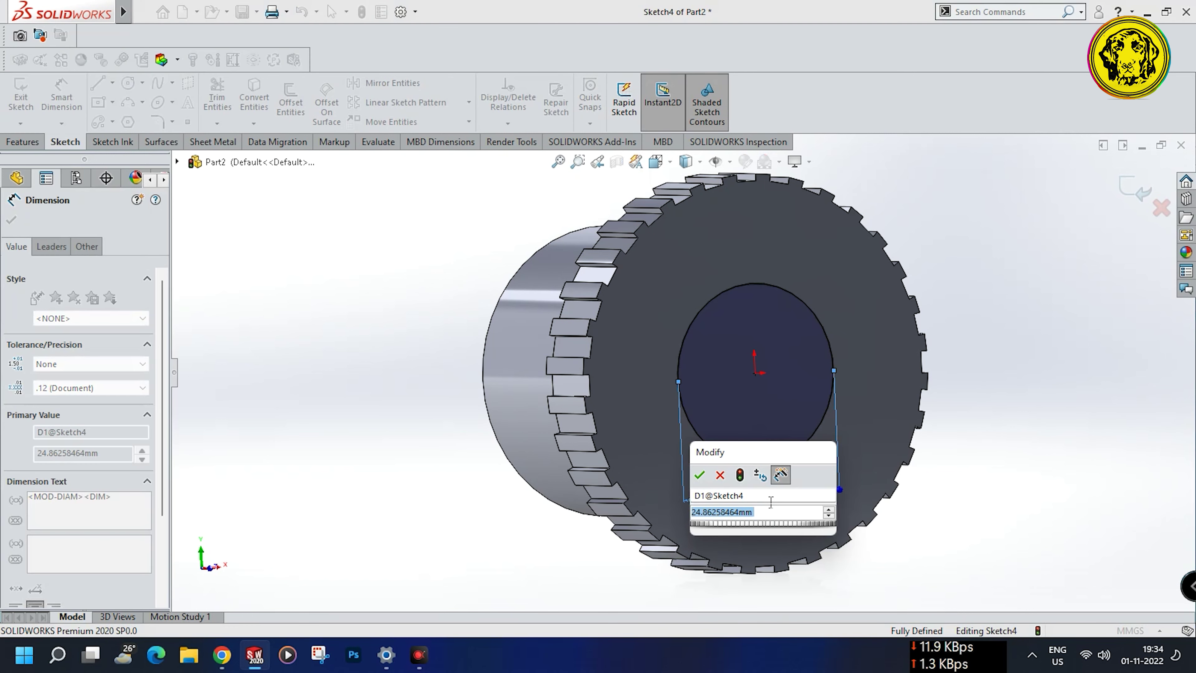
type("17")
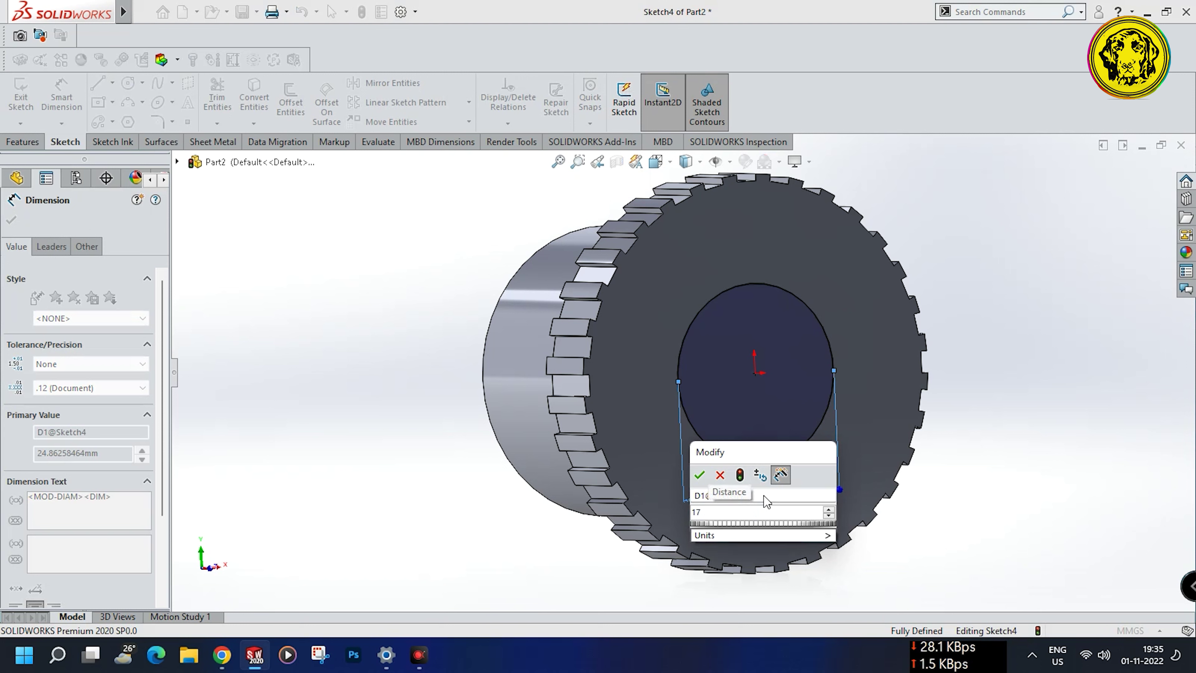
key("Return")
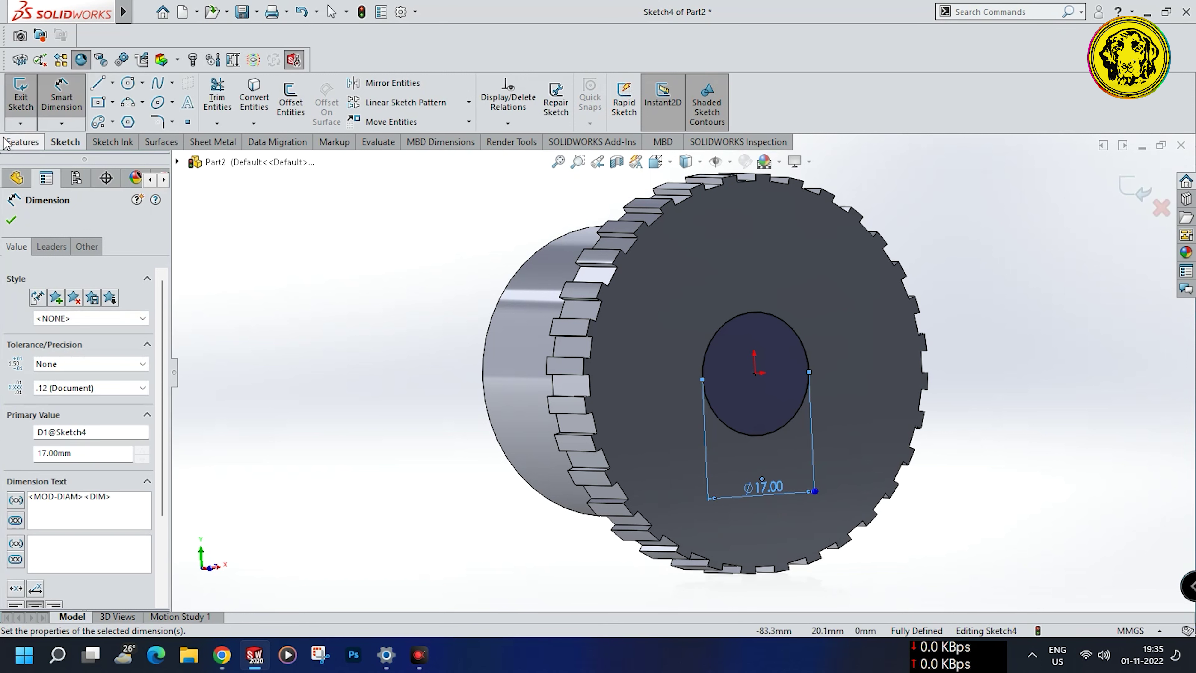
Extrude the 17 mm circle 150 mm outward from the disc as a blind boss merged with the body.
left_click(22, 144)
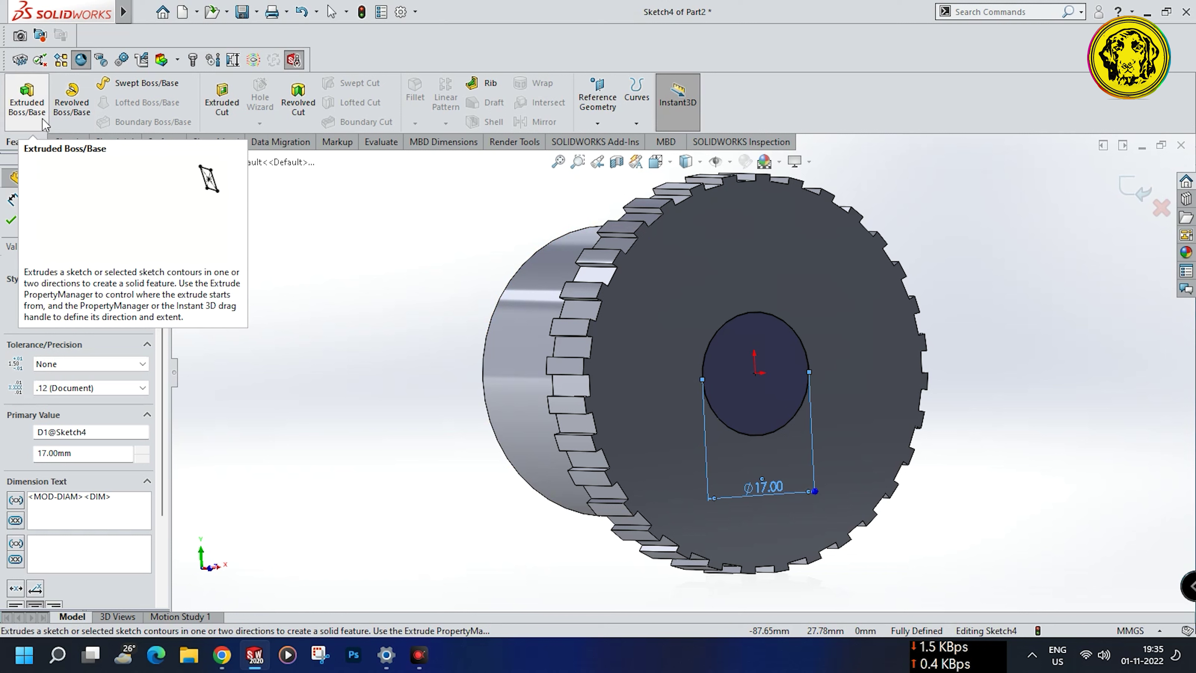
left_click(33, 118)
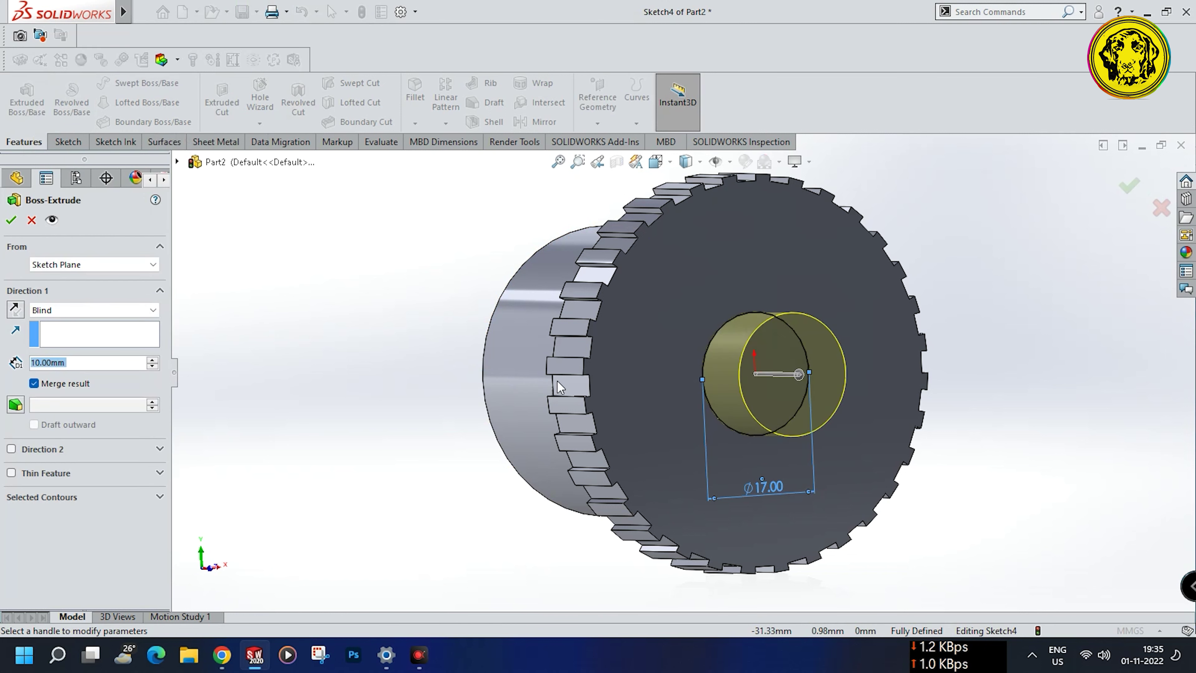
type("15")
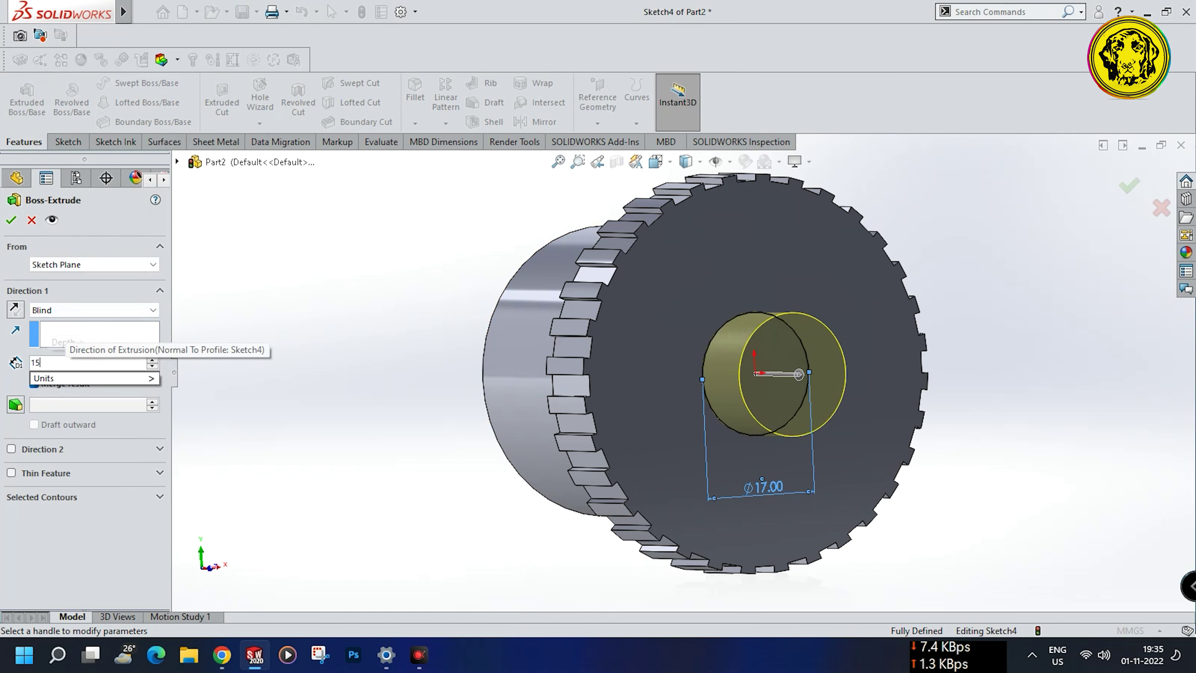
type("0")
key("Return")
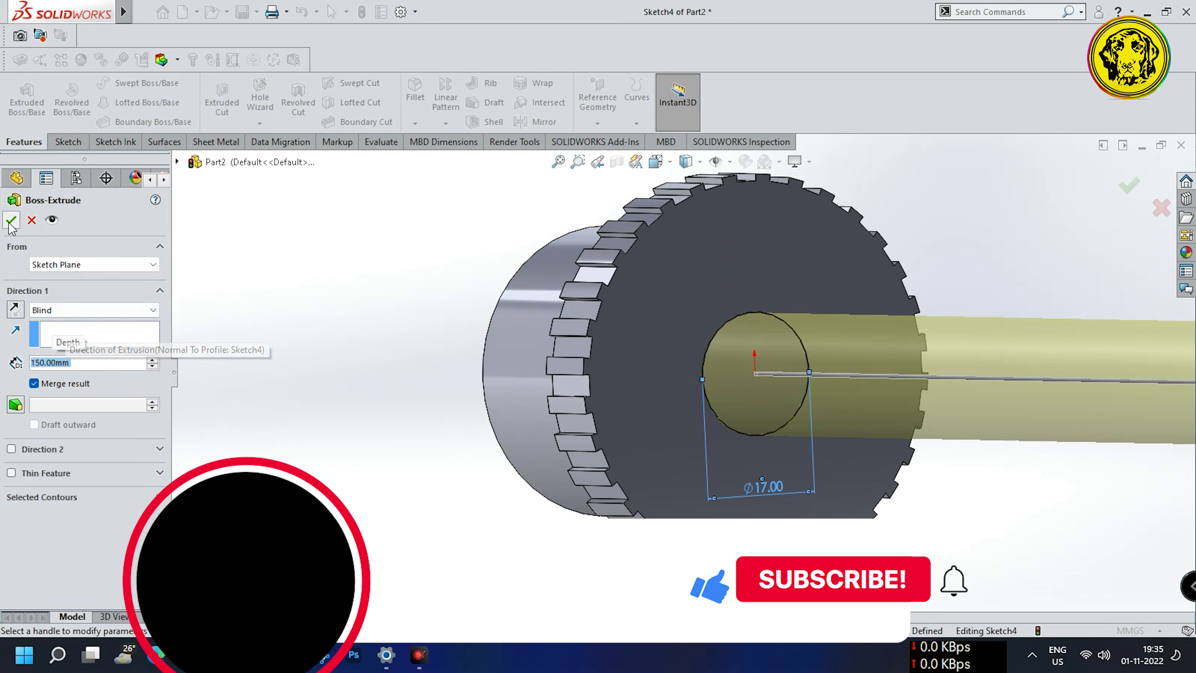
left_click(11, 221)
Start a sketch on the long rod's free end face and draw a concentric circle about 10 mm in diameter.
scroll(589, 421, "up", 7)
middle_click_drag(589, 420, 562, 364)
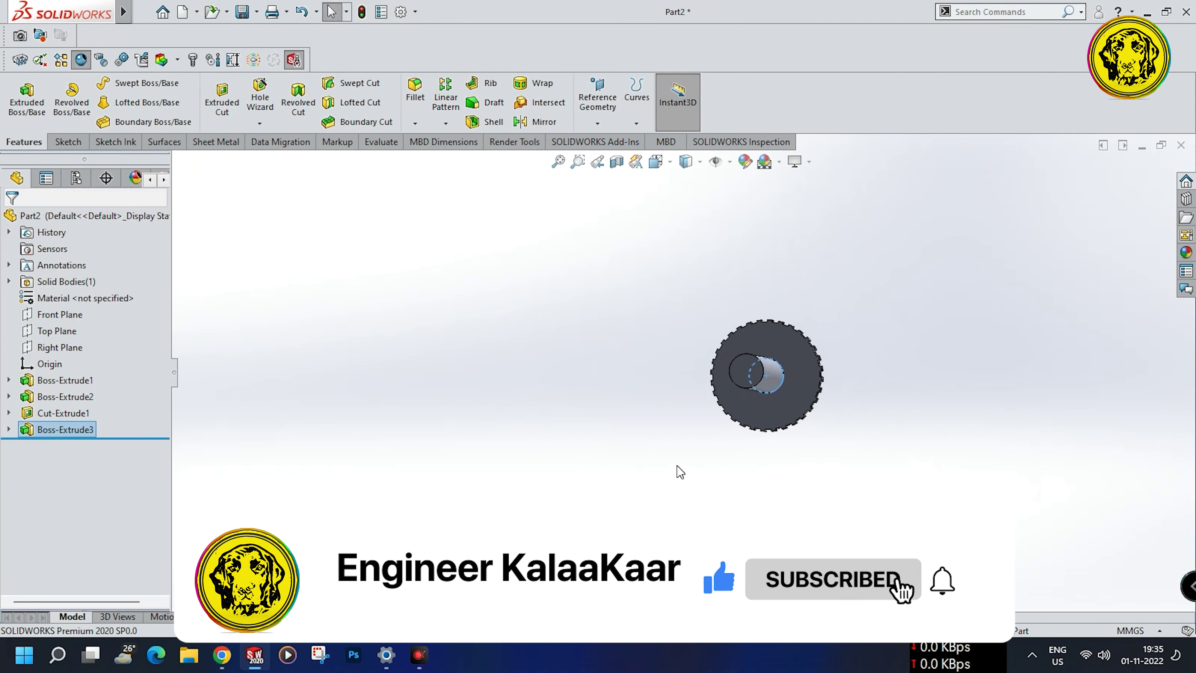
left_click(636, 458)
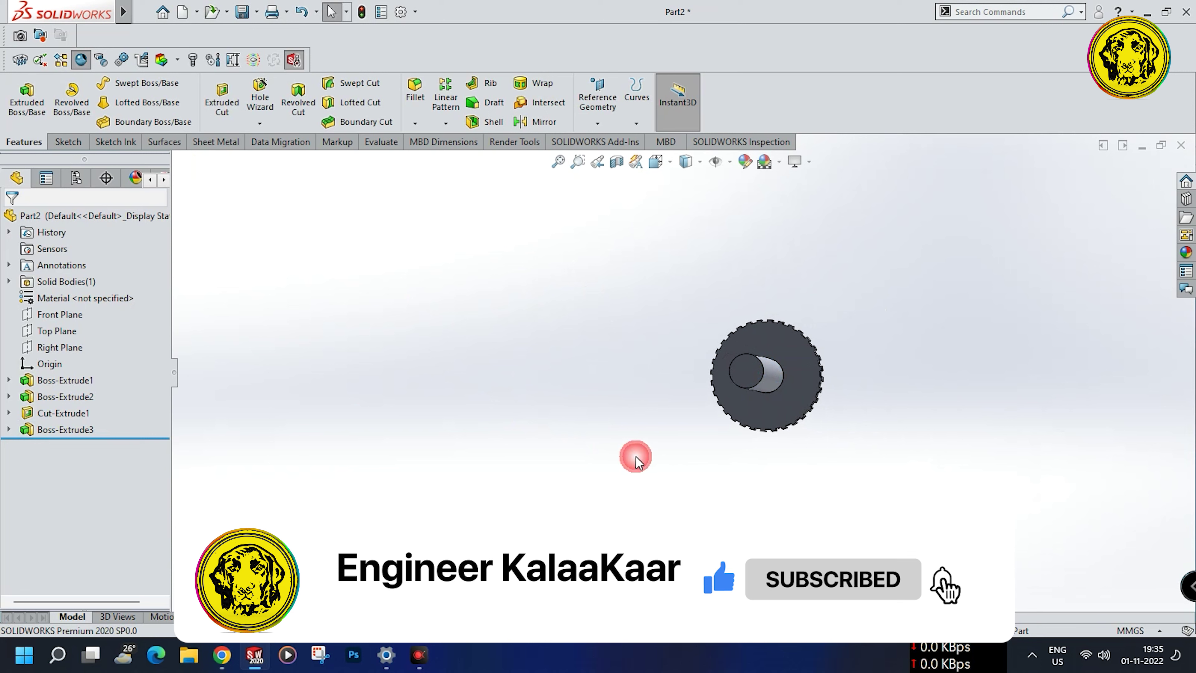
left_click(740, 373)
left_click(801, 328)
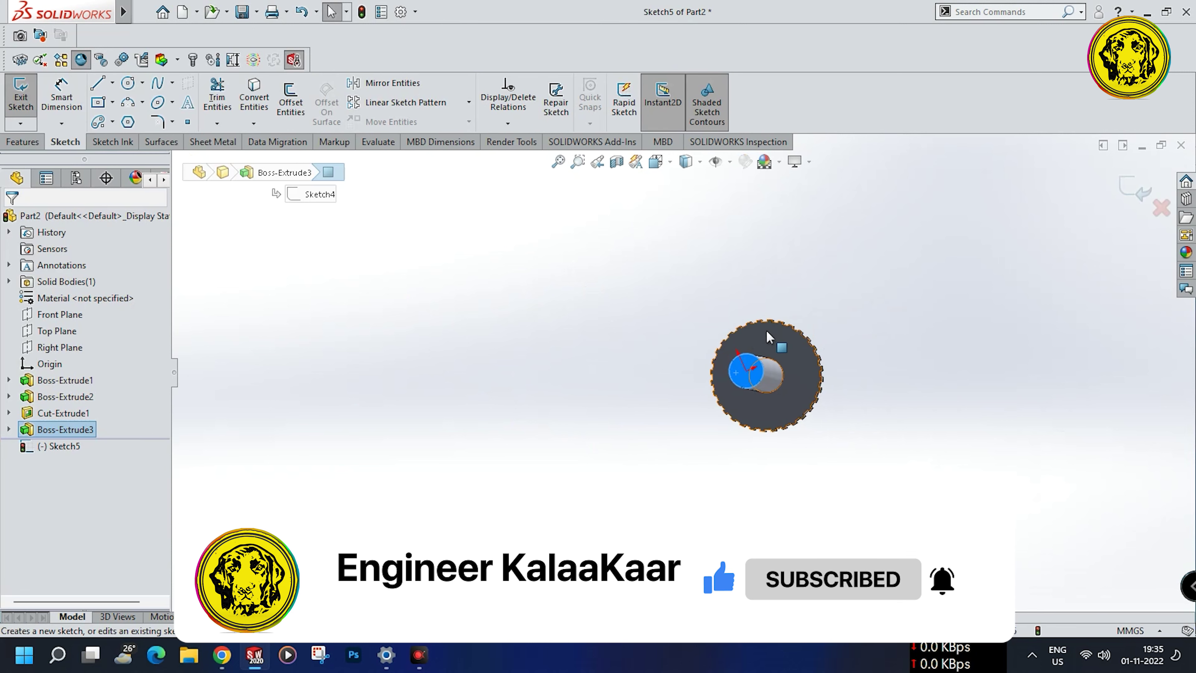
left_click(127, 82)
scroll(737, 369, "down", 4)
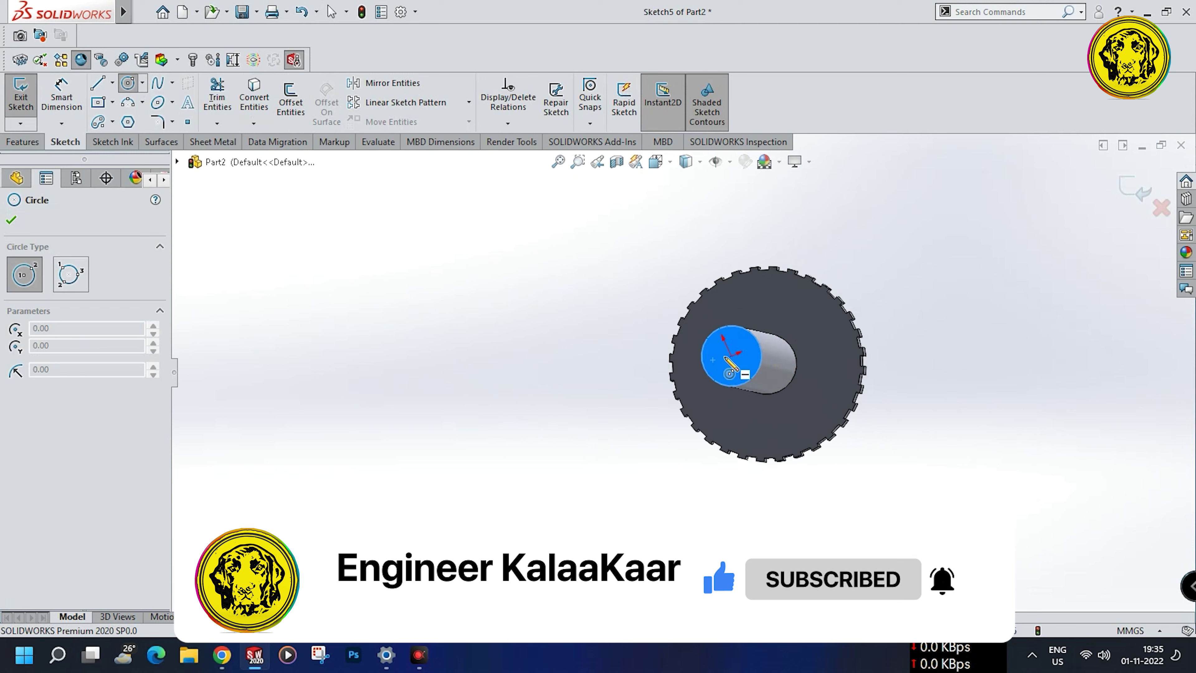
left_click(729, 359)
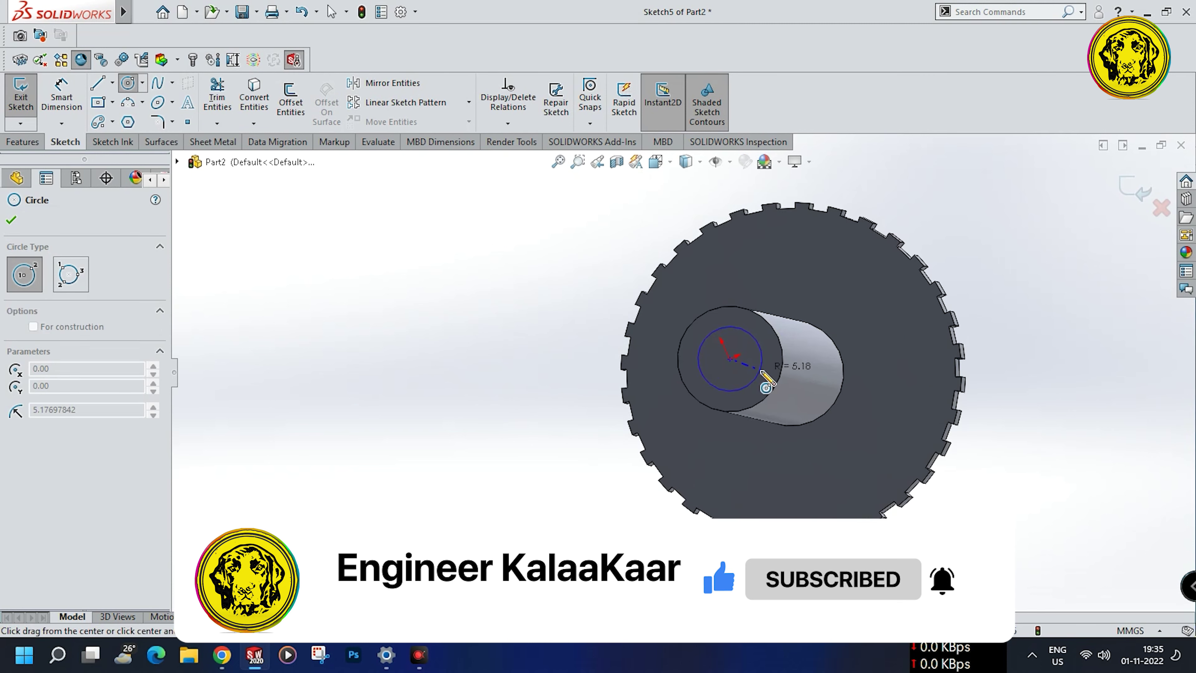
left_click(761, 371)
key("Escape")
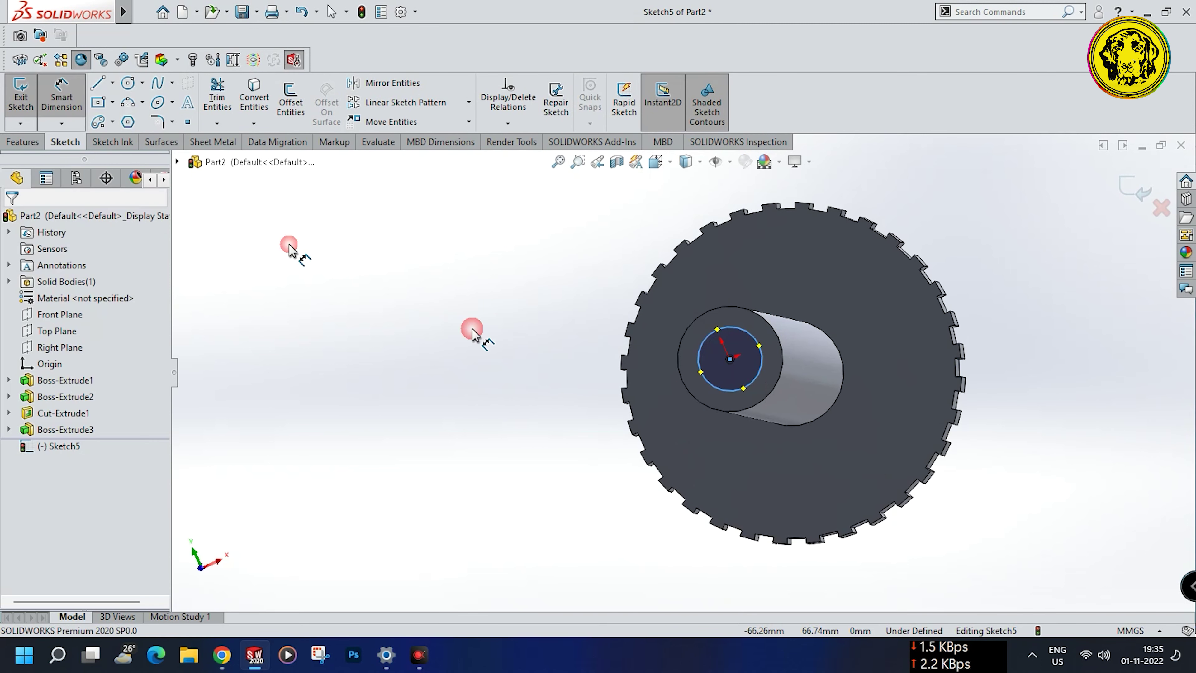
Set the diameter of the circle on the rod's end face to 11 mm.
left_click(754, 374)
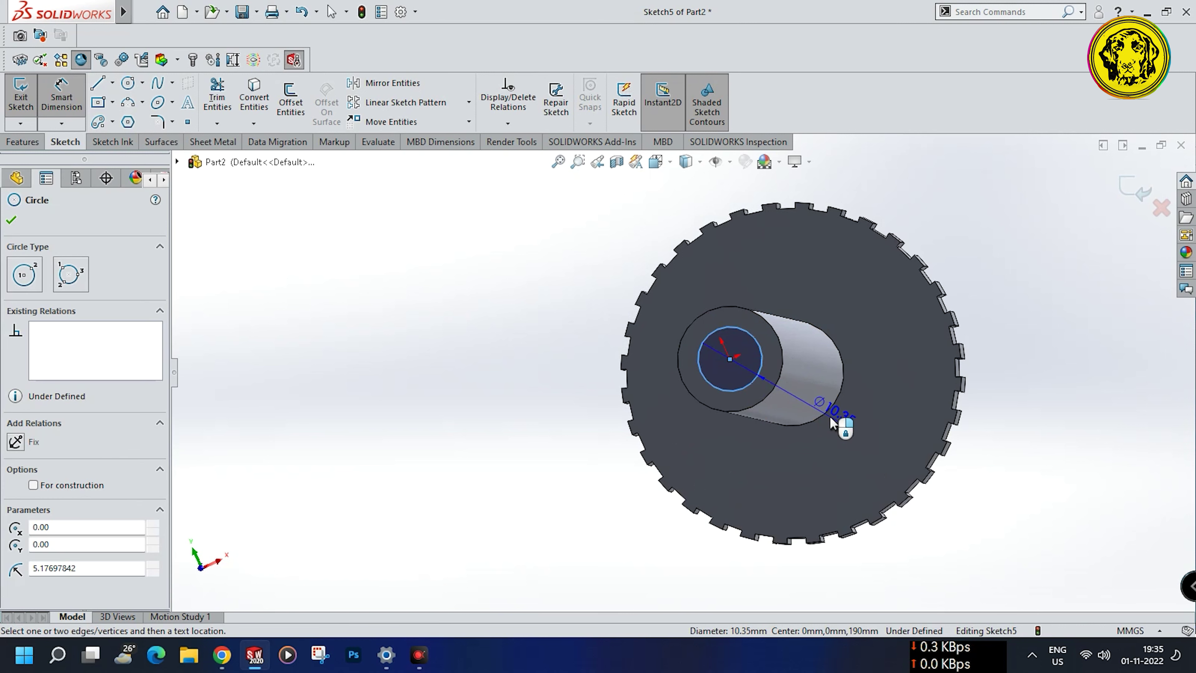
left_click(829, 415)
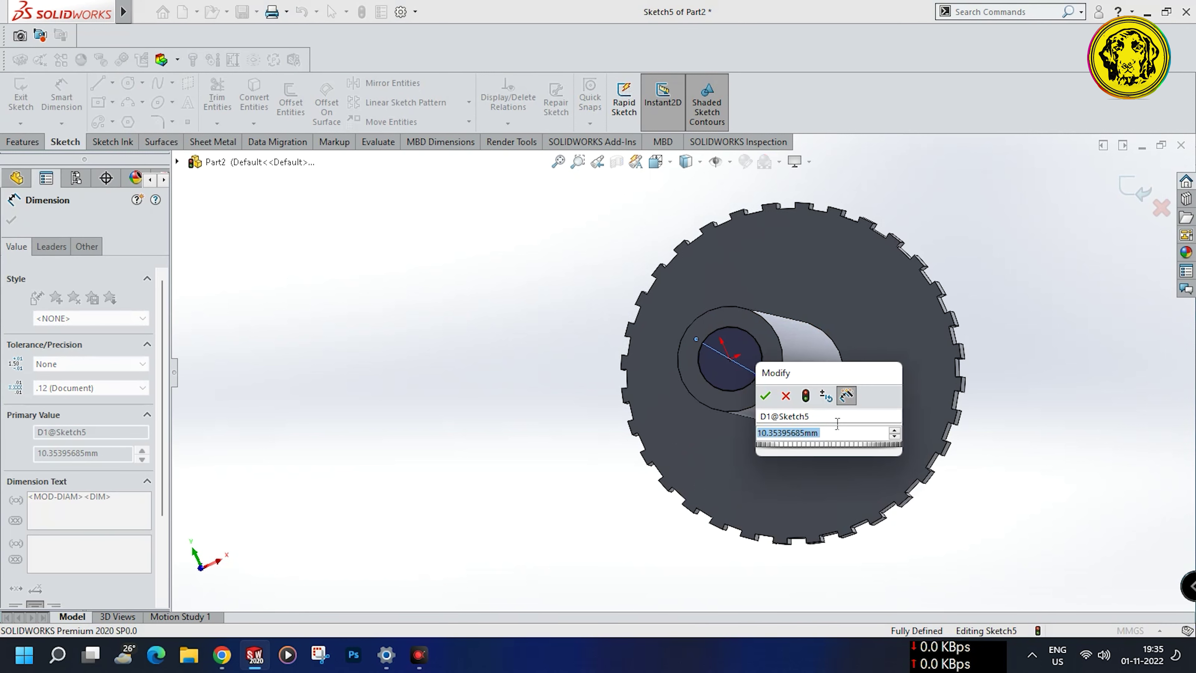
type("11")
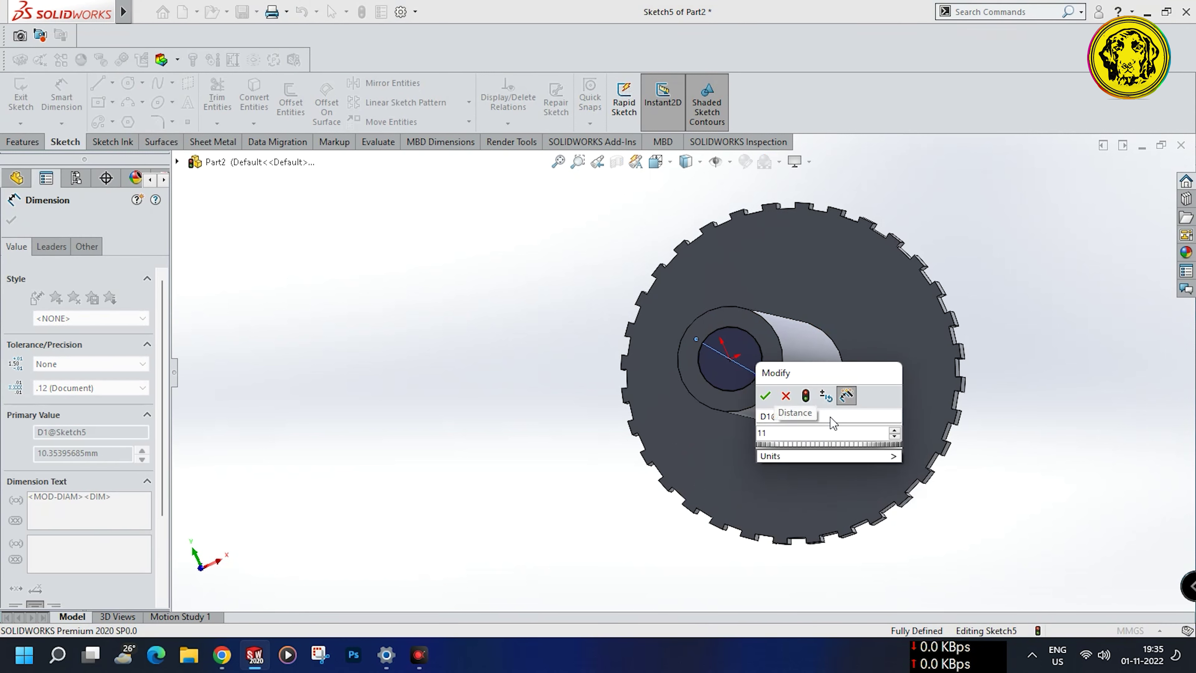
key("Return")
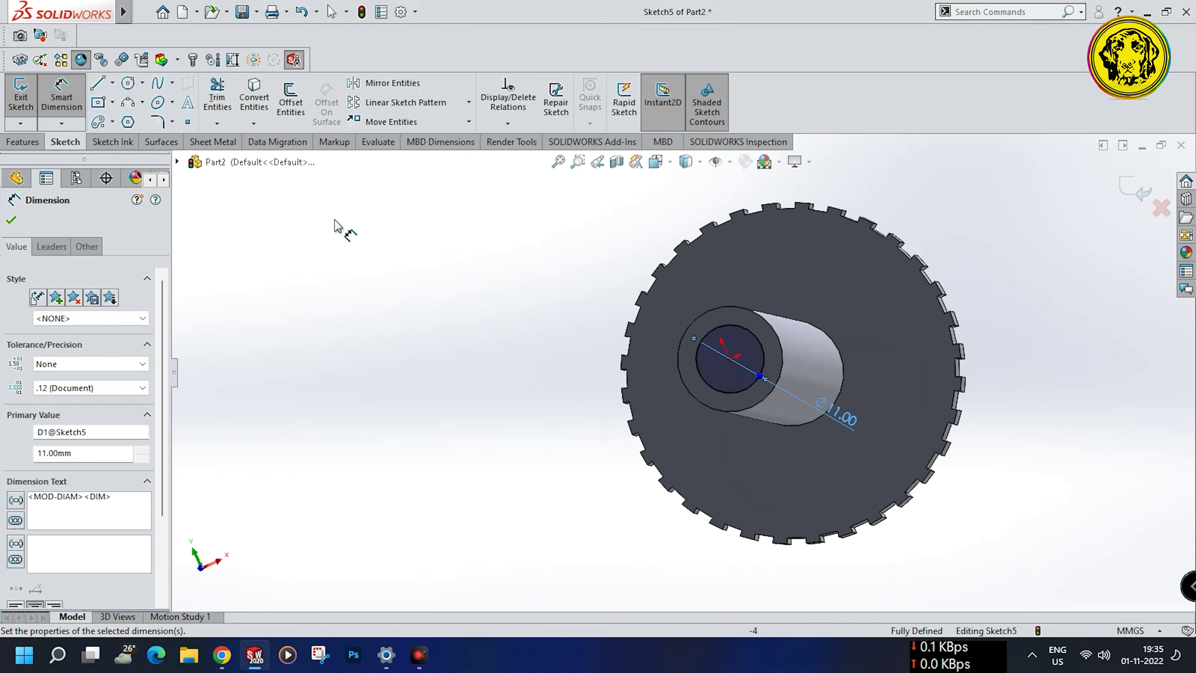
Cut-extrude the 11 mm circle with the Through All end condition to bore through the rod and disc.
left_click(22, 142)
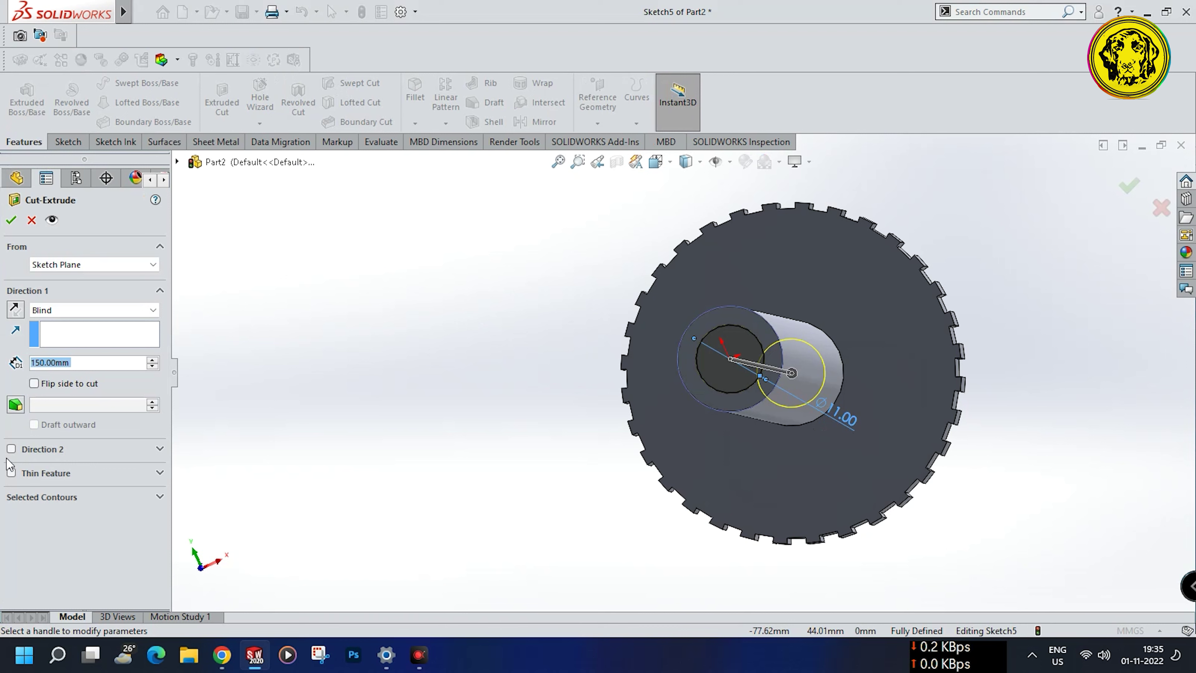
left_click(75, 312)
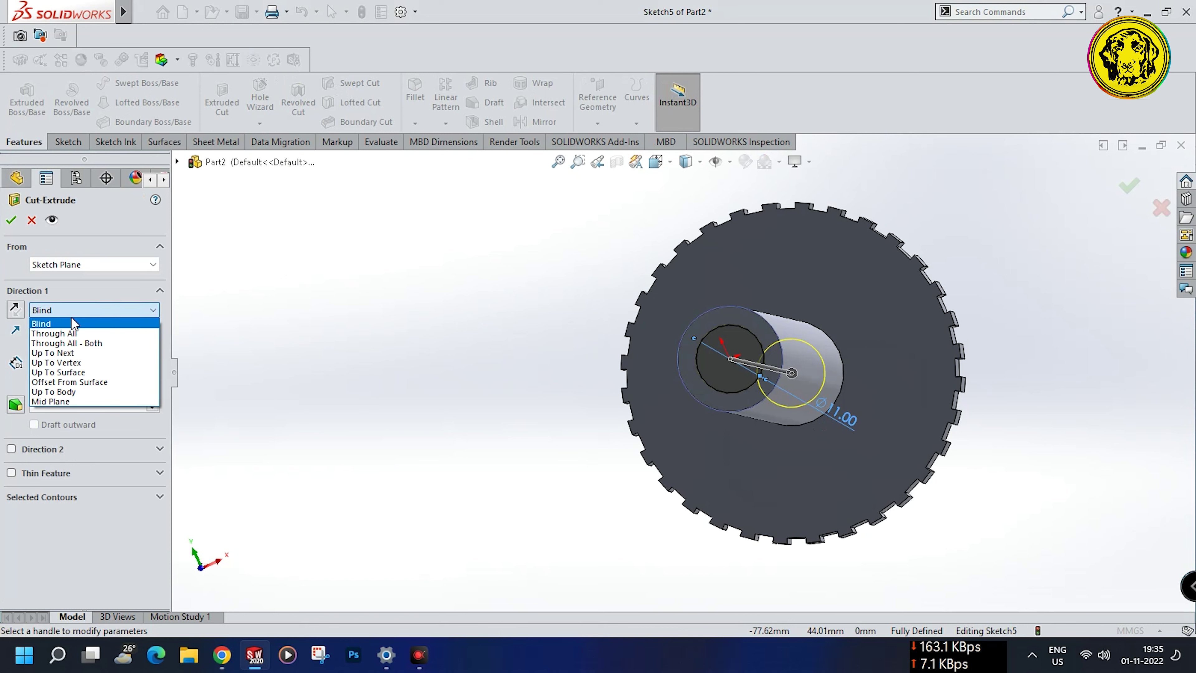
left_click(63, 333)
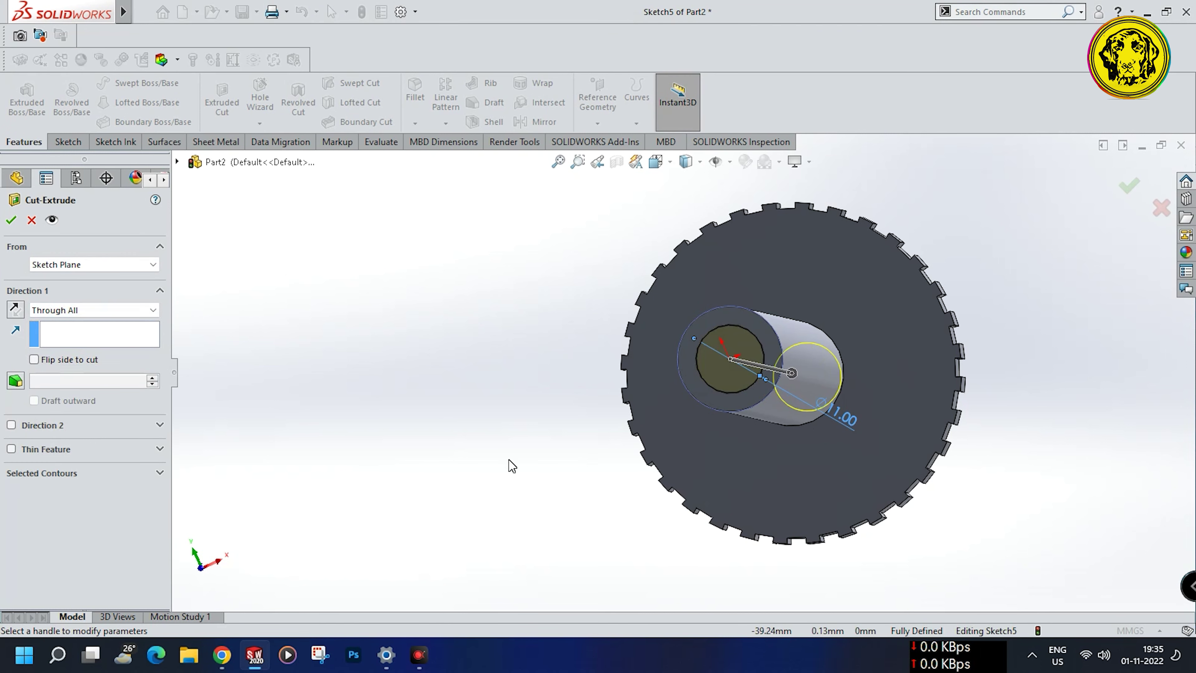
left_click(10, 220)
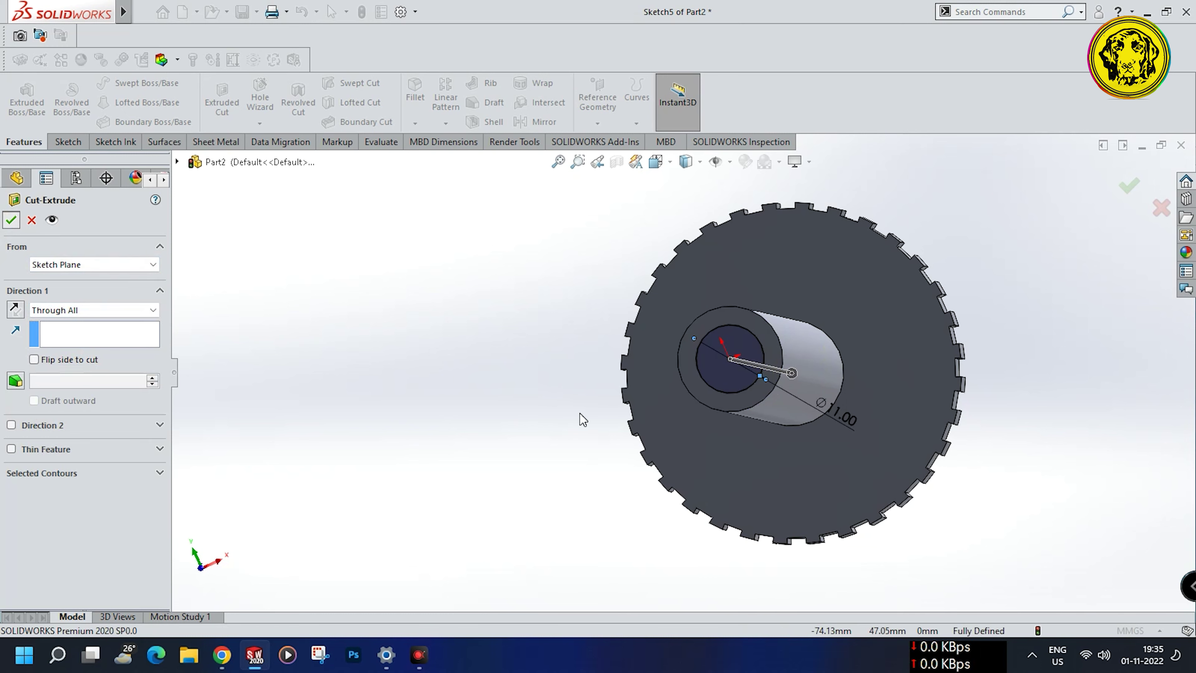
Start a Thread on the hollow body's outer end edge, with its annular end face as start and the disc's adjacent face as end.
middle_click_drag(511, 393, 531, 501)
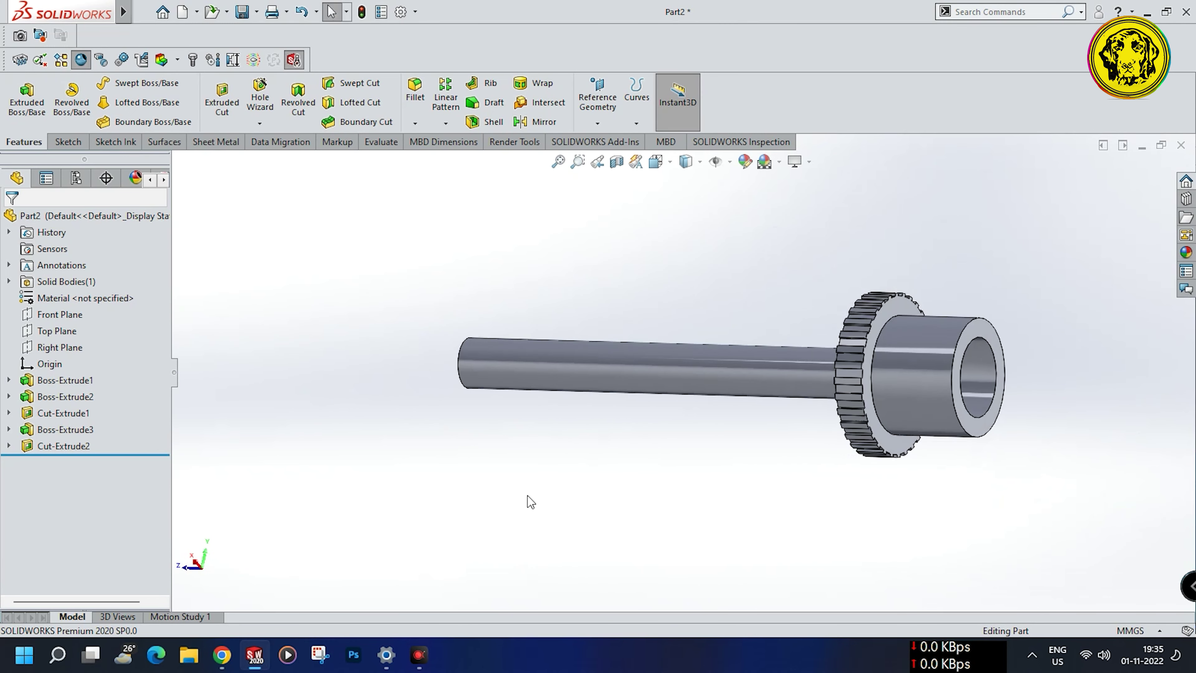
middle_click_drag(847, 490, 851, 497)
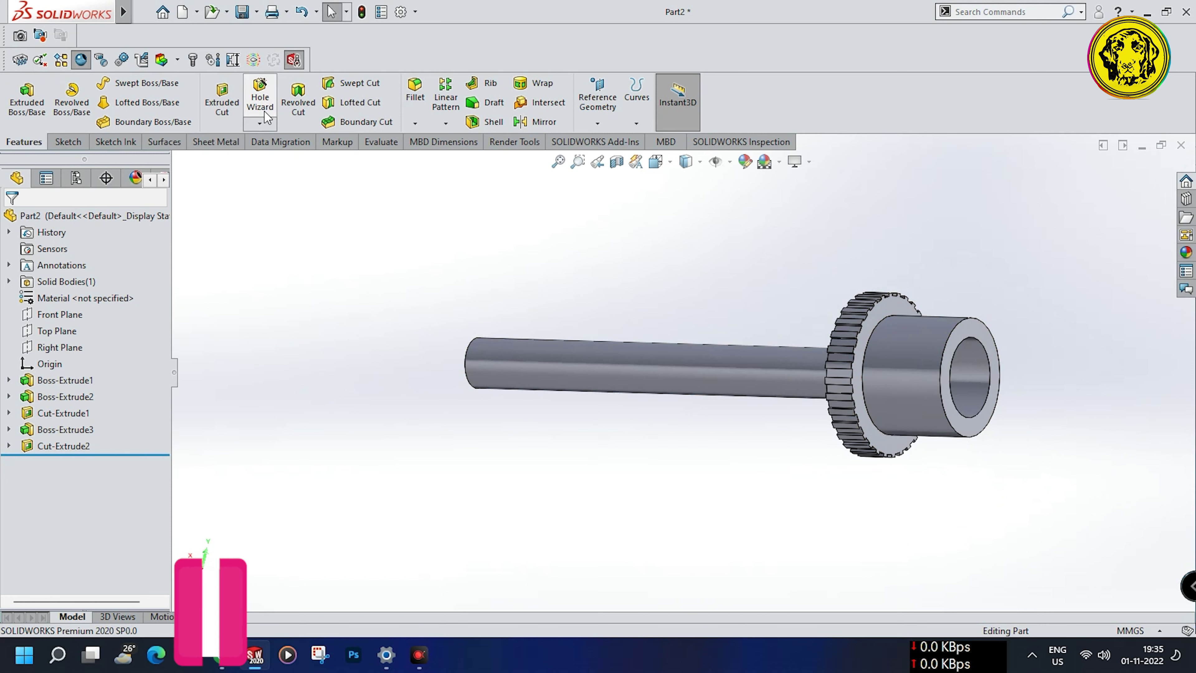
left_click(260, 124)
left_click(282, 176)
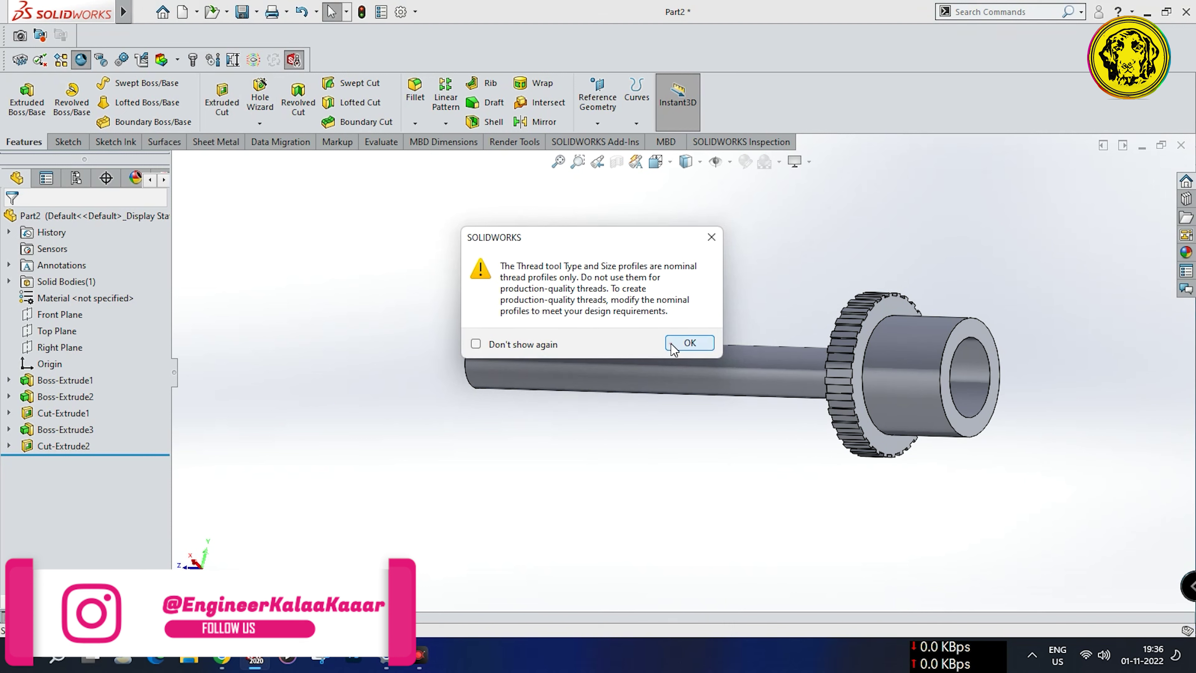
left_click(671, 343)
middle_click_drag(641, 446, 592, 433)
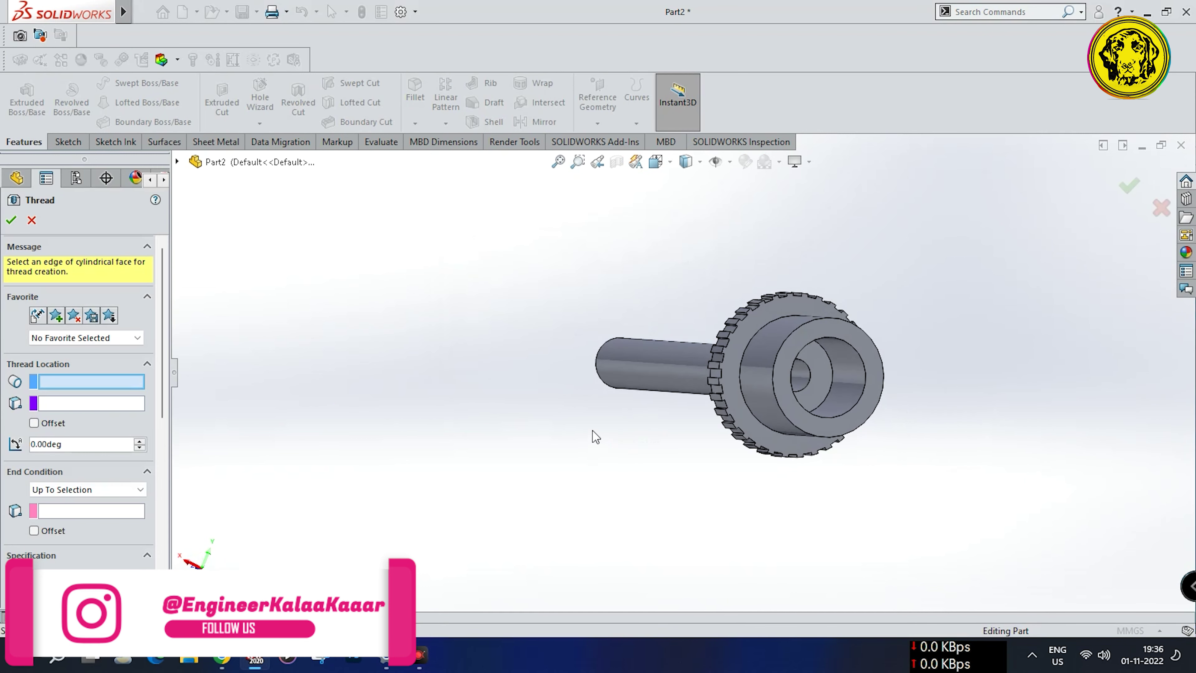
scroll(688, 378, "down", 2)
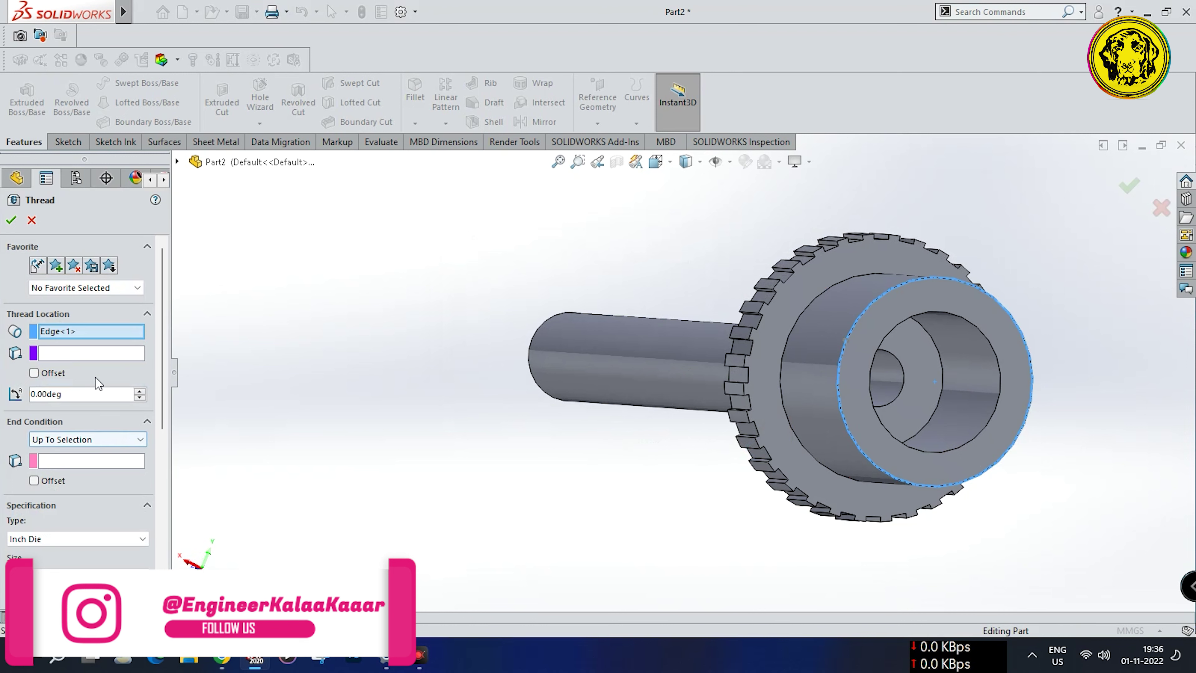
left_click(81, 356)
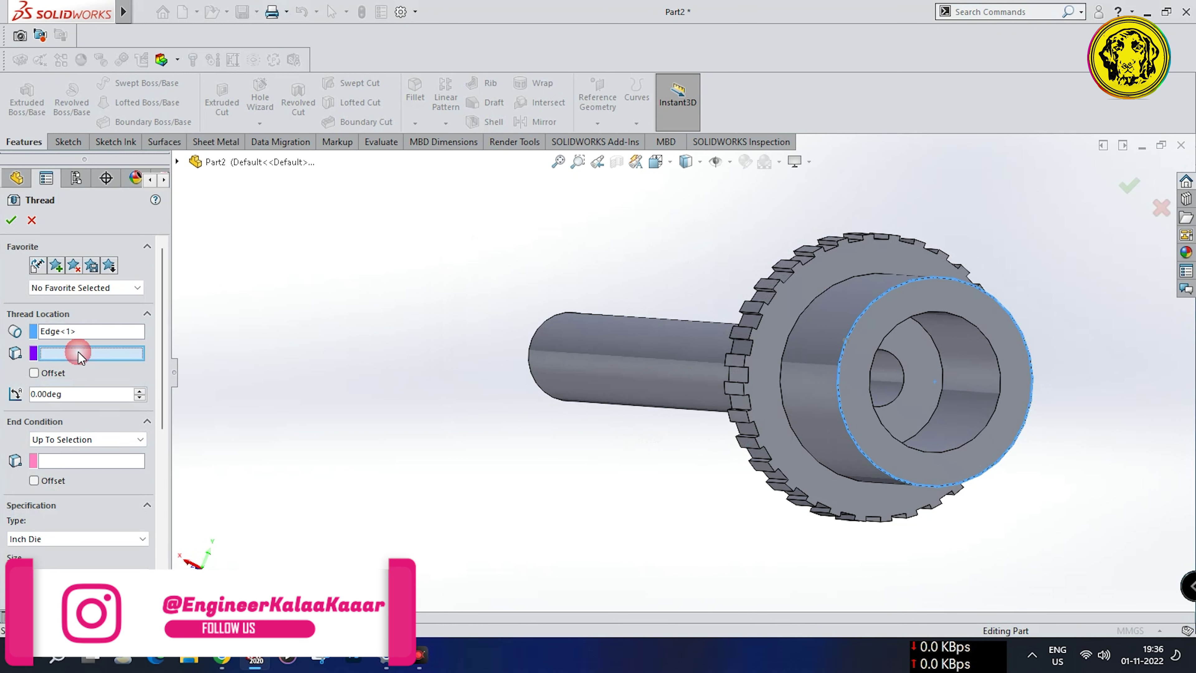
left_click(893, 456)
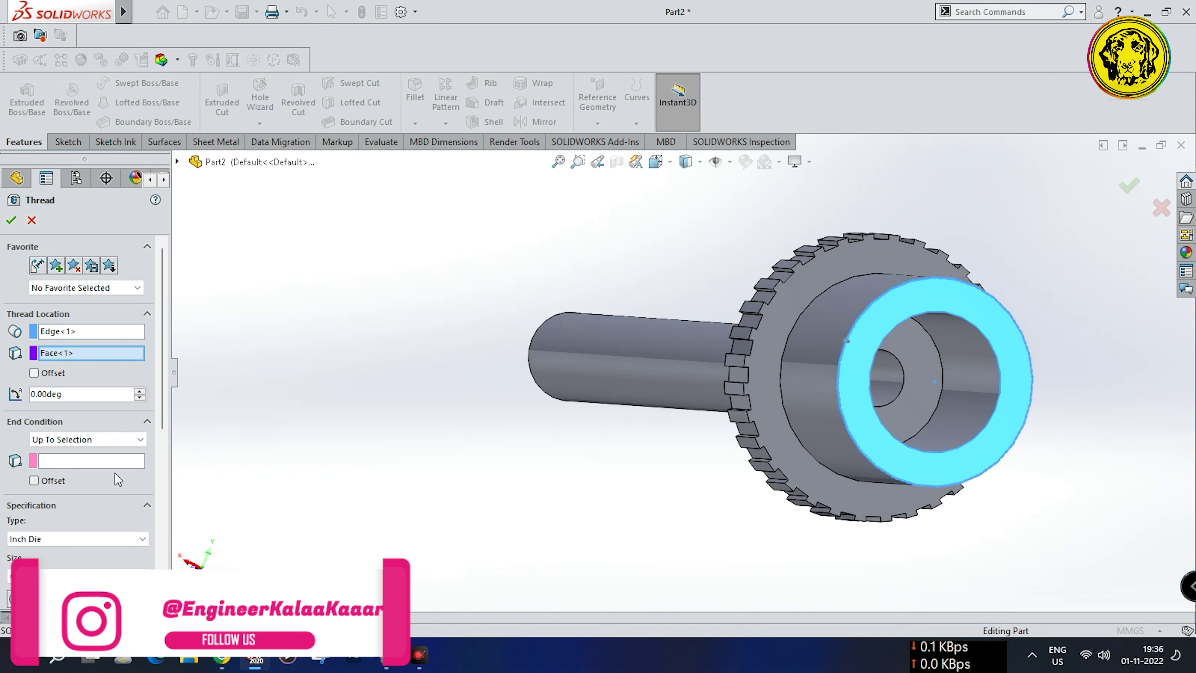
left_click(80, 461)
left_click(789, 458)
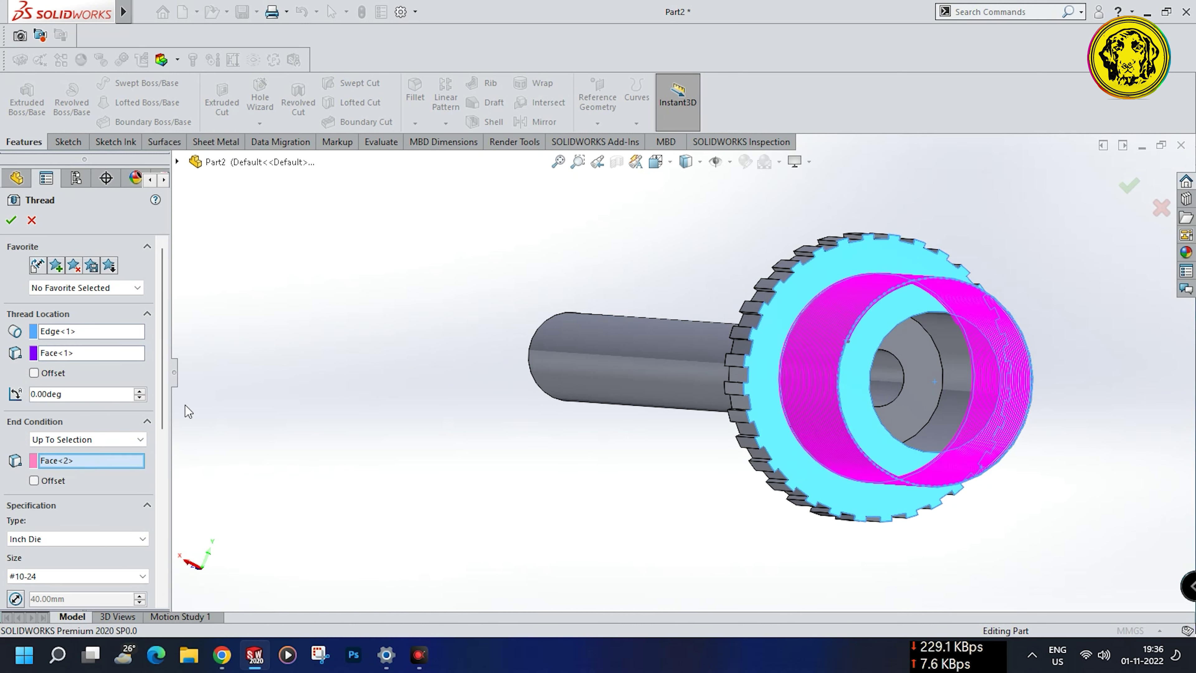
Override the thread's pitch with 5 mm.
left_click_drag(161, 370, 156, 433)
left_click(74, 498)
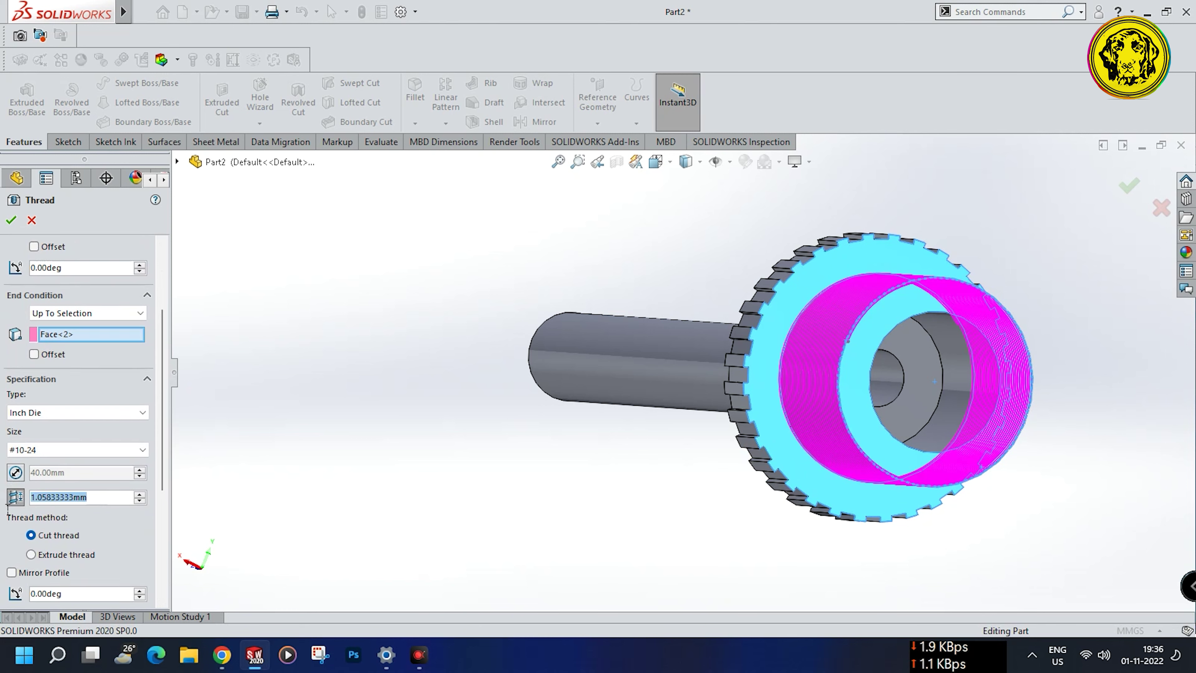
type("5")
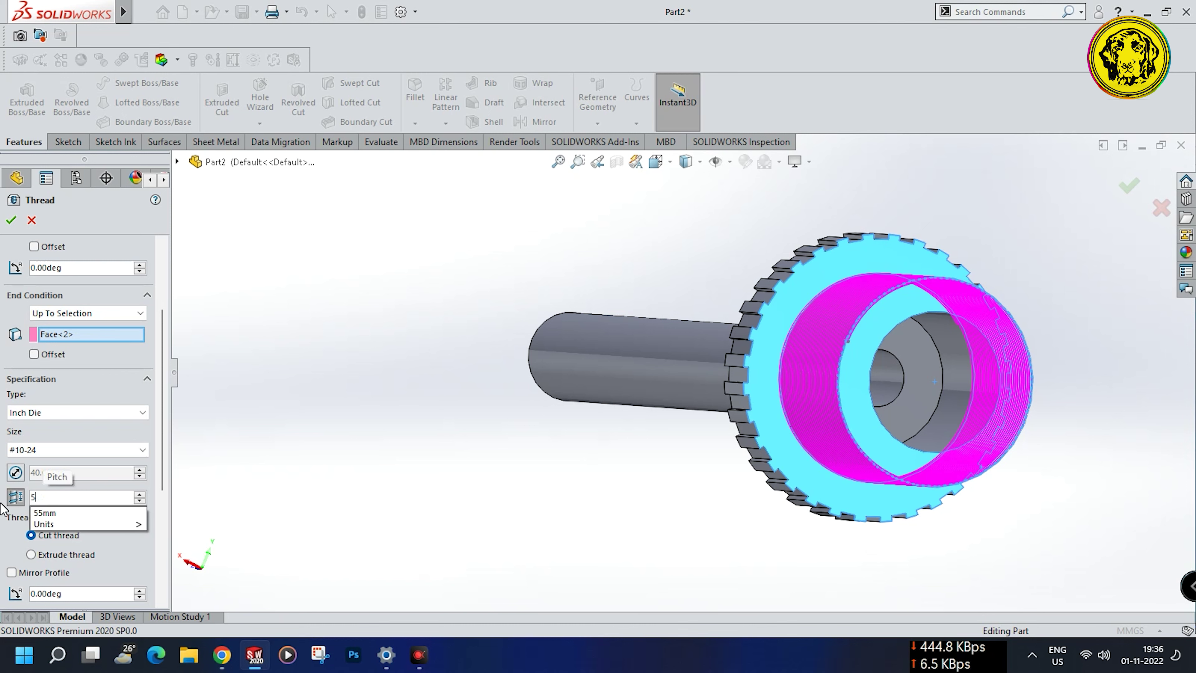
key("Return")
middle_click_drag(526, 498, 330, 472)
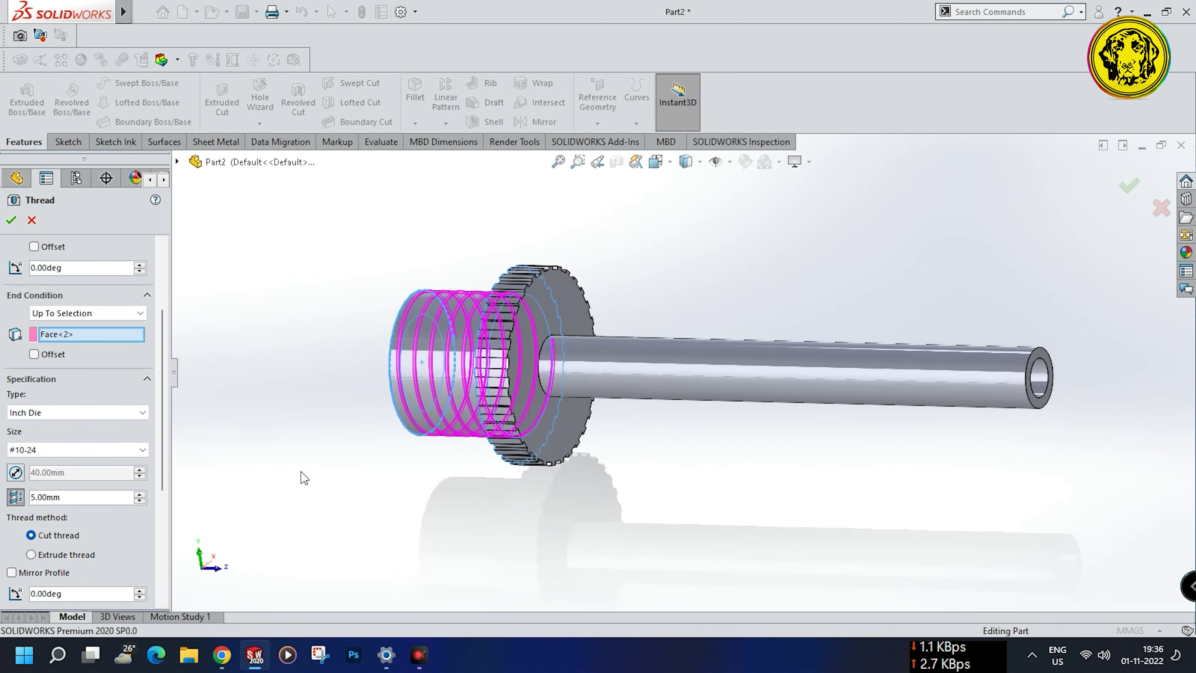
Trim the thread with its start face and create the cut thread on the hollow body.
left_click_drag(164, 399, 89, 525)
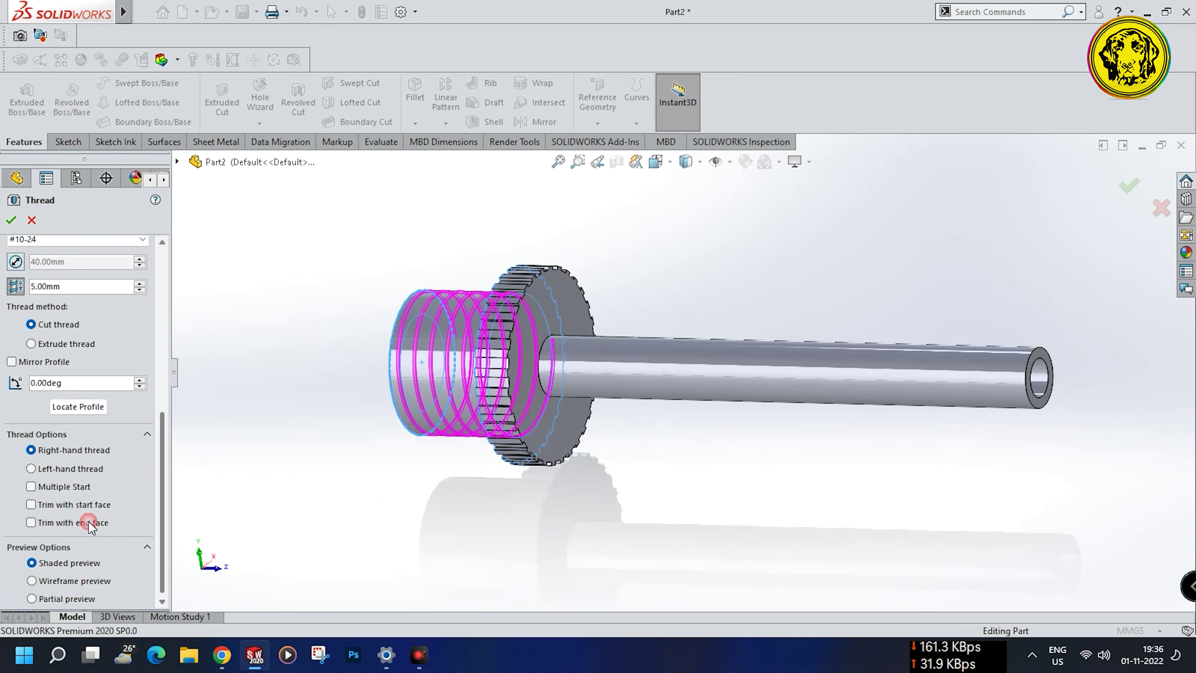
left_click(30, 486)
left_click(31, 487)
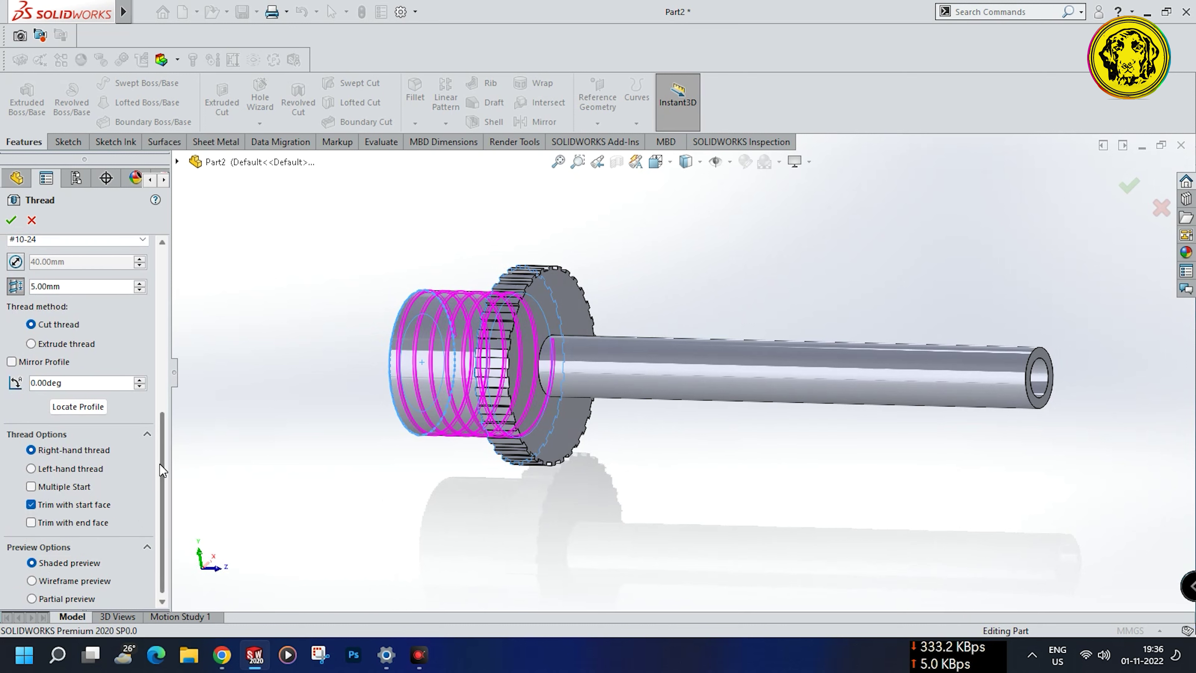
left_click_drag(160, 468, 157, 505)
left_click(19, 225)
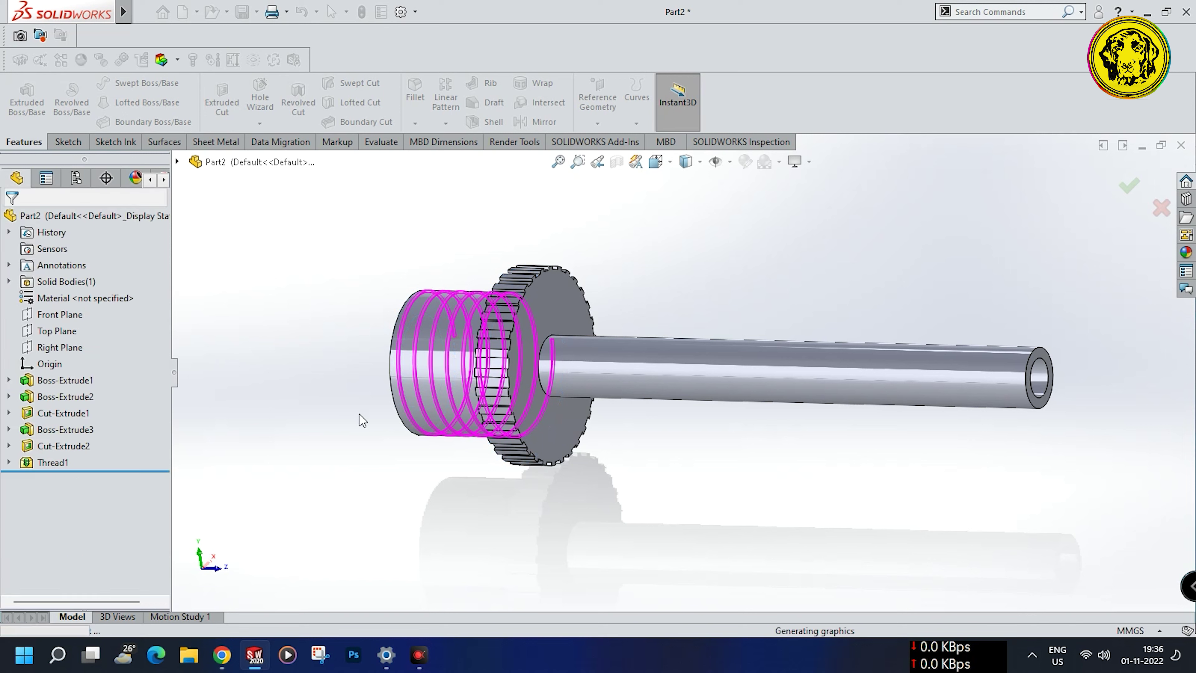
Fillet the outer circular edge at the long tube's free end with a 4 mm radius.
middle_click_drag(383, 498, 595, 526)
middle_click_drag(598, 456, 621, 467)
scroll(777, 397, "down", 2)
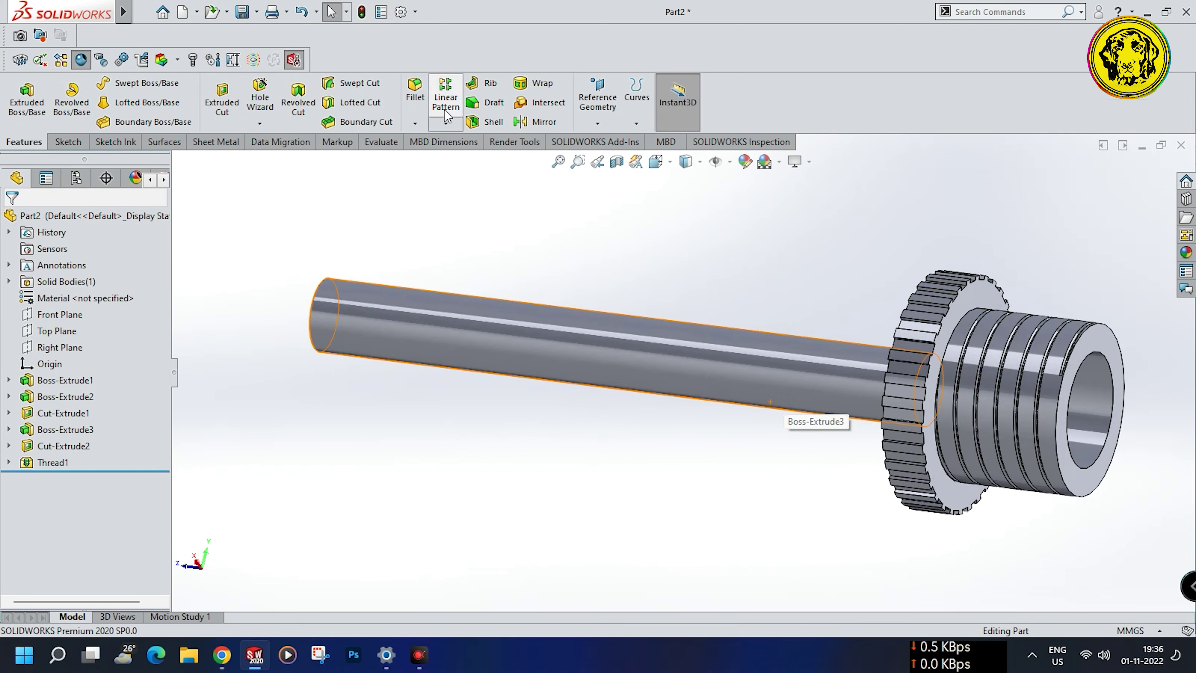
left_click(411, 108)
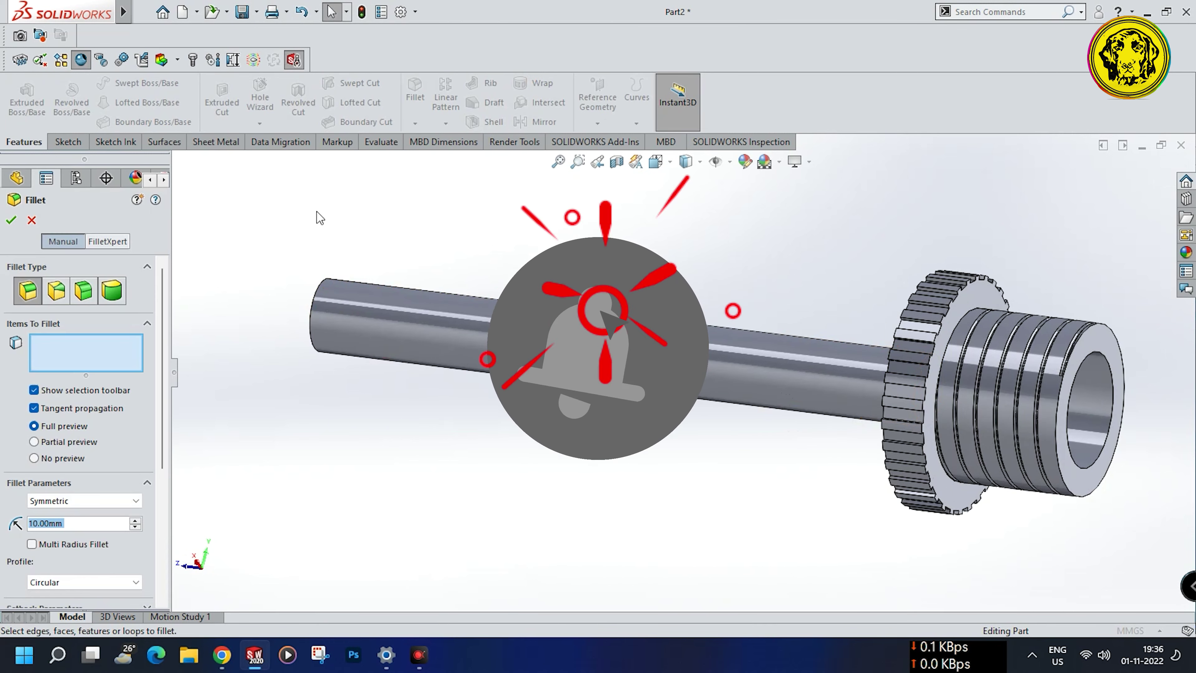
middle_click_drag(276, 233, 400, 360)
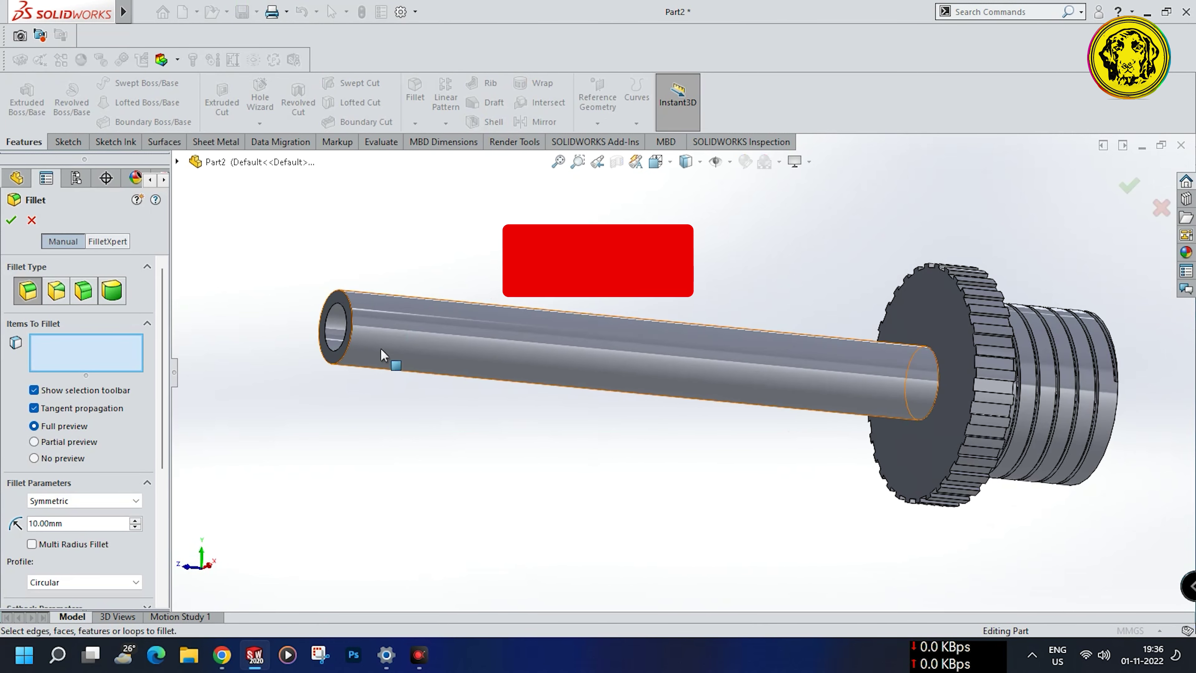
left_click(349, 336)
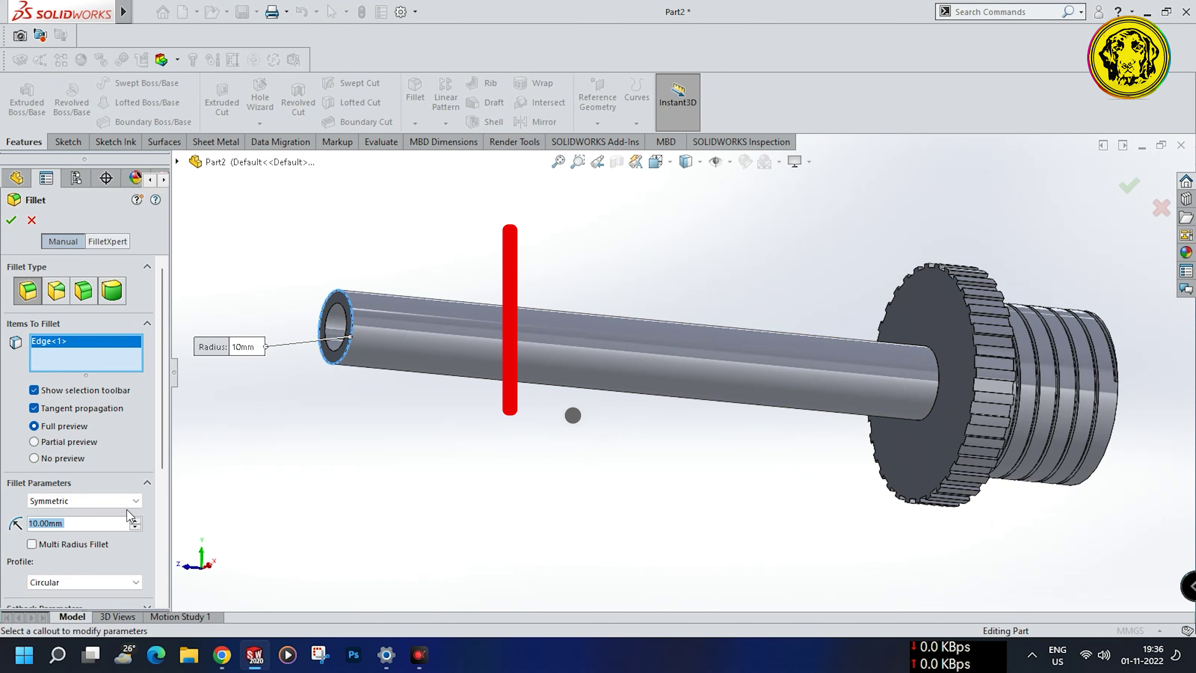
type("4")
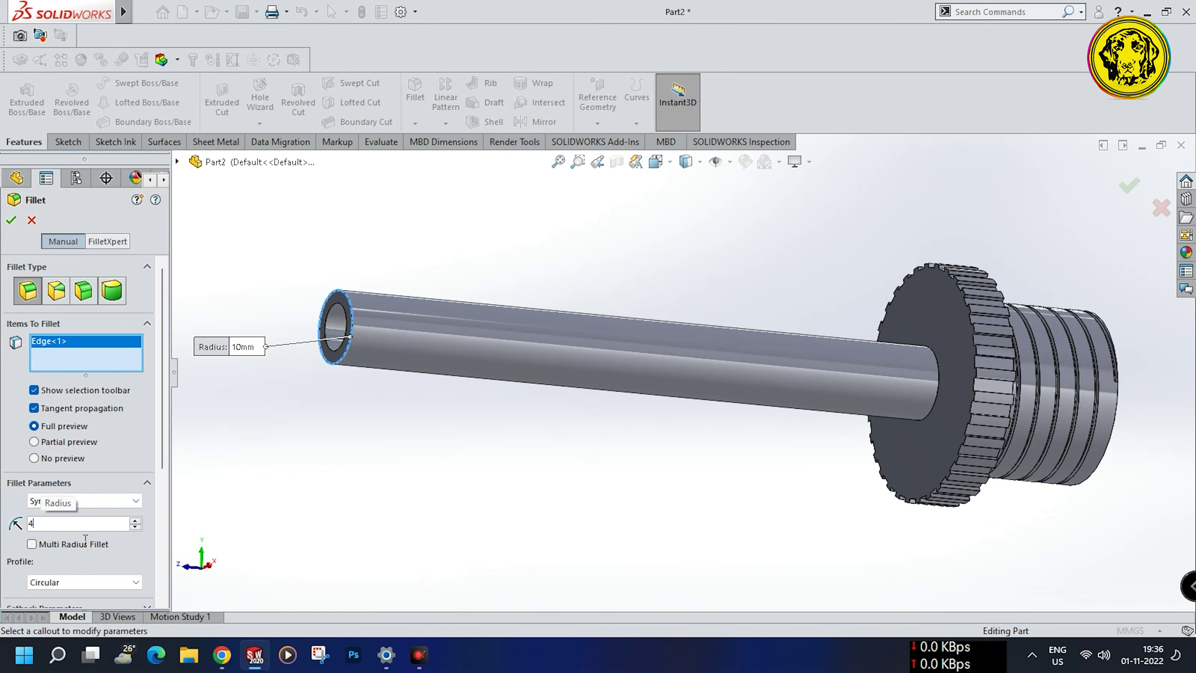
key("Return")
left_click(12, 220)
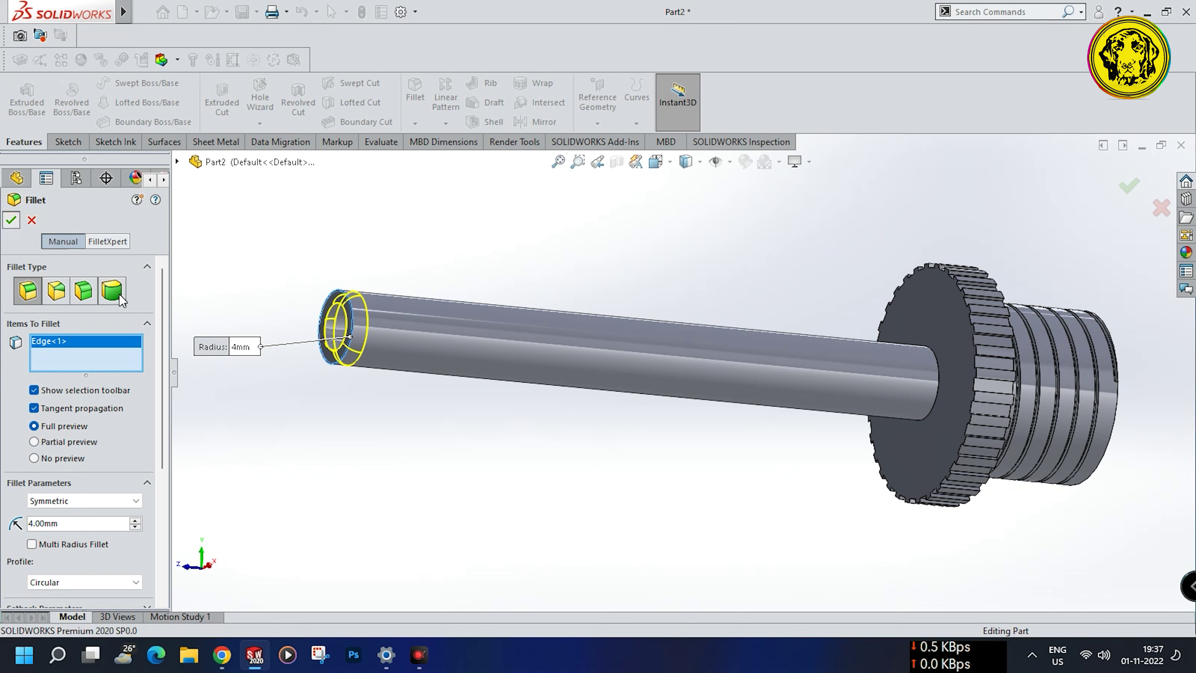
Examine the finished pin from several sides, including the rounded tube tip and the threaded body.
middle_click_drag(582, 459, 454, 454)
scroll(592, 447, "down", 3)
middle_click_drag(591, 450, 559, 437)
middle_click_drag(568, 353, 376, 406)
scroll(516, 324, "up", 4)
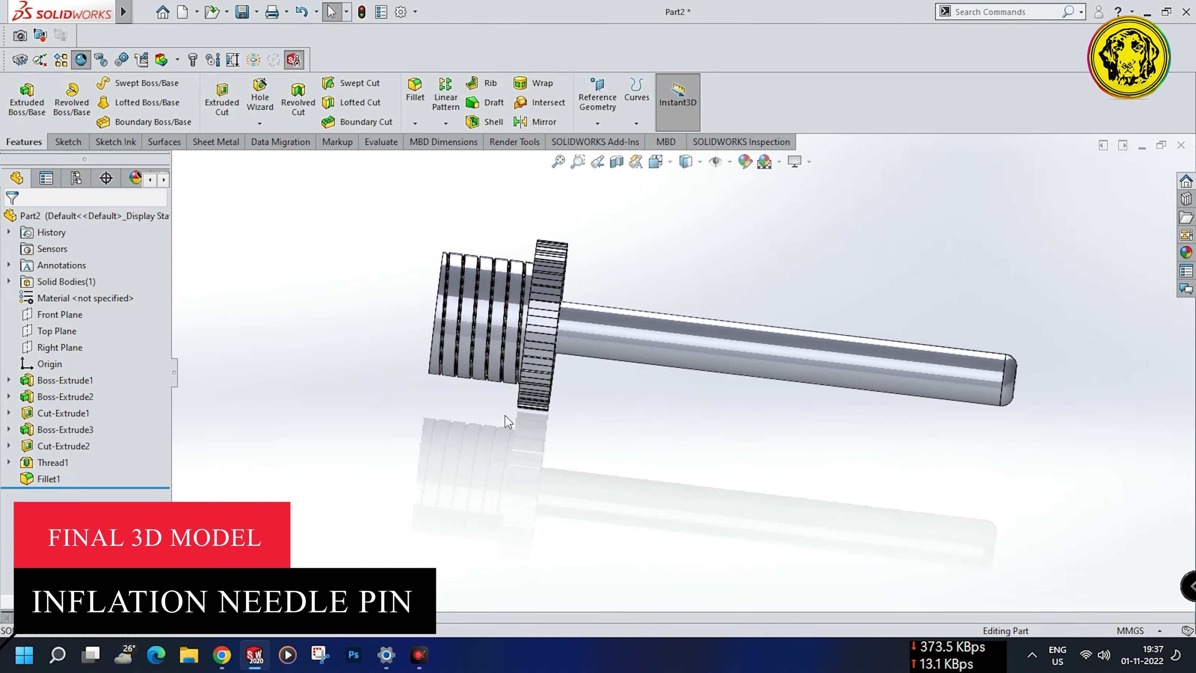
middle_click_drag(665, 453, 12, 440)
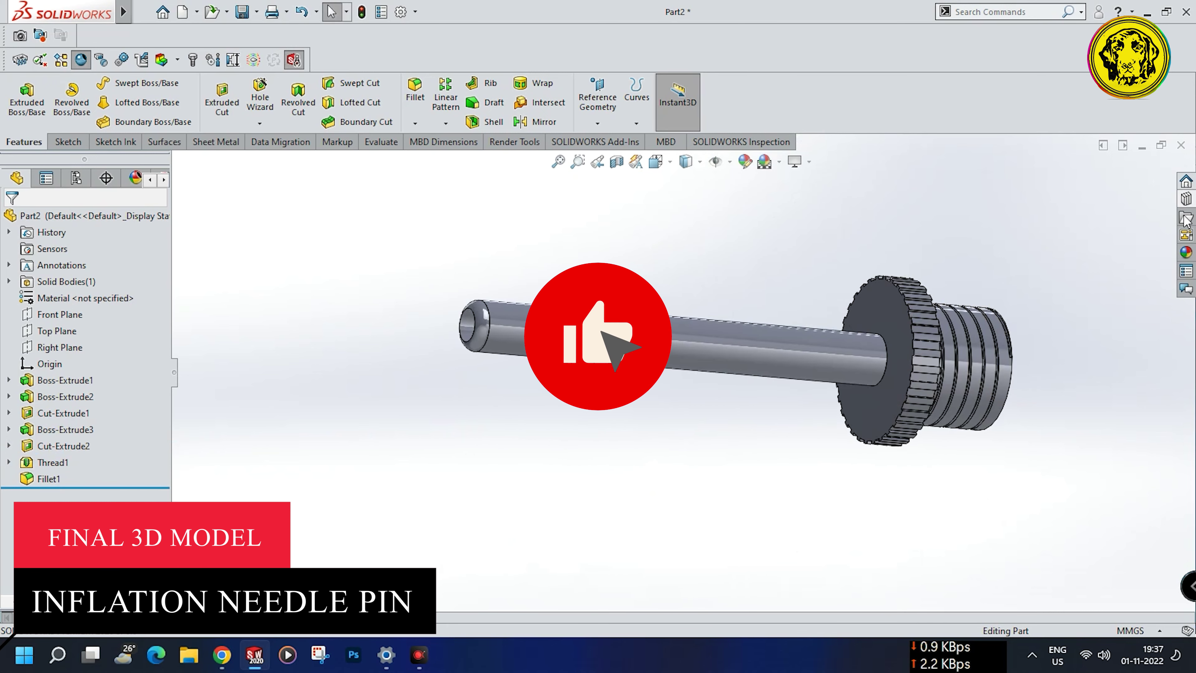
Apply a dark appearance from the Metal category to the whole part.
left_click(1186, 253)
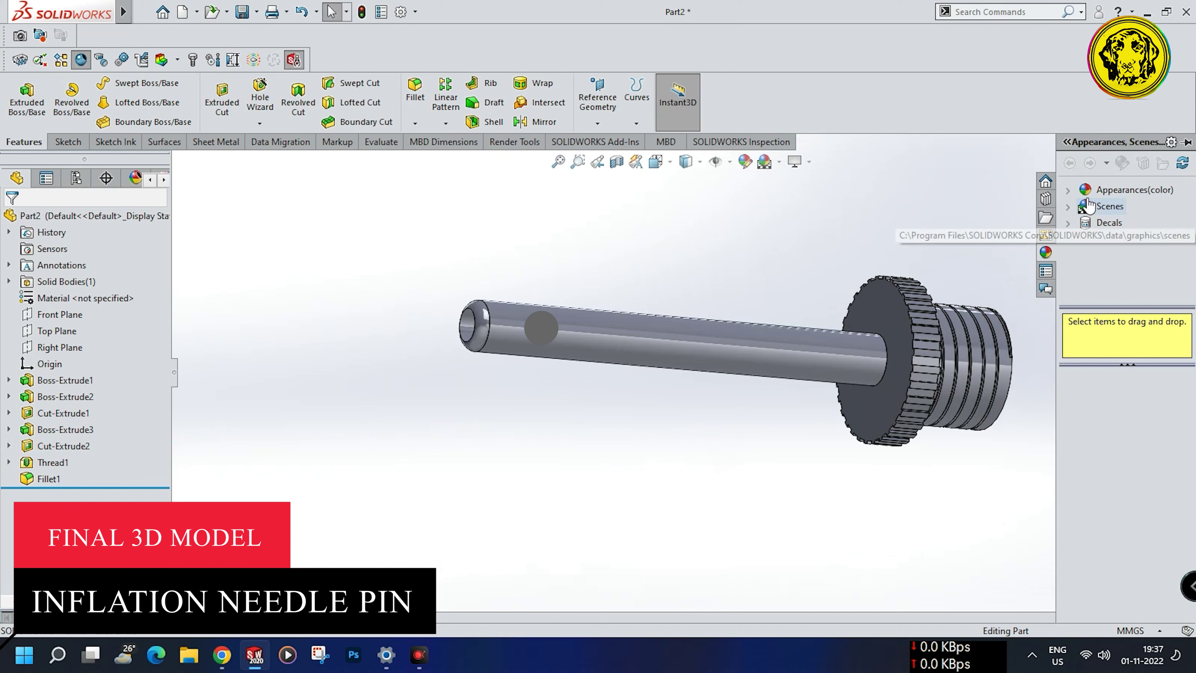
left_click(1067, 190)
left_click(1124, 222)
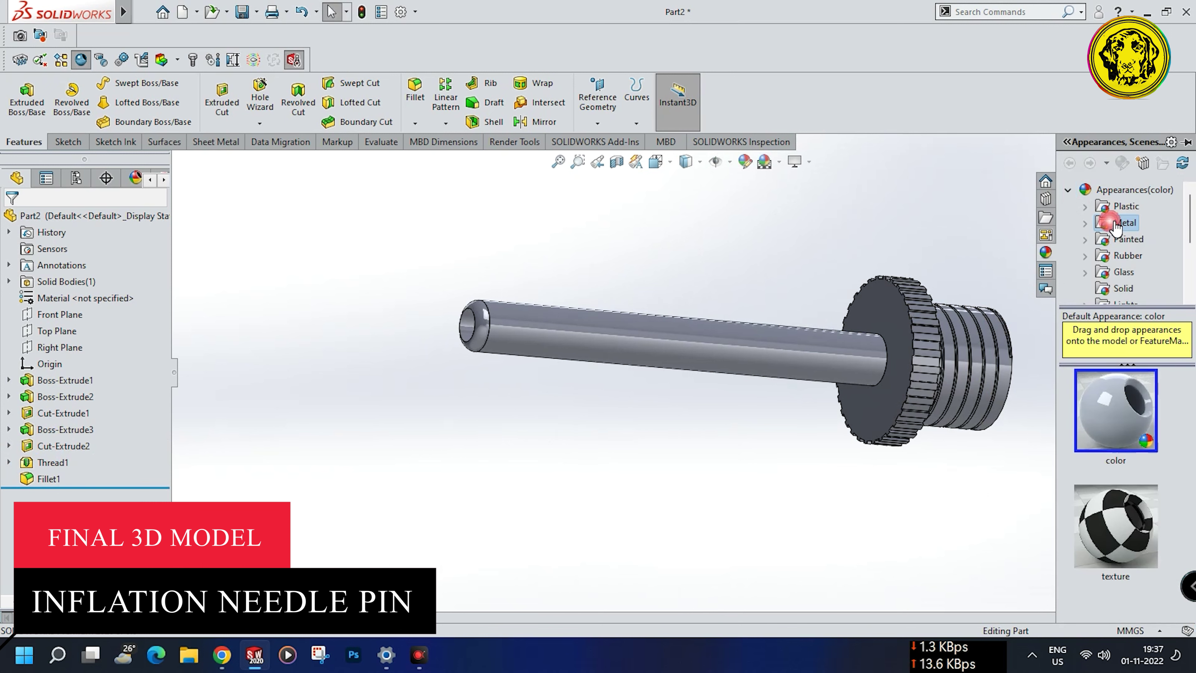
scroll(1113, 471, "down", 10)
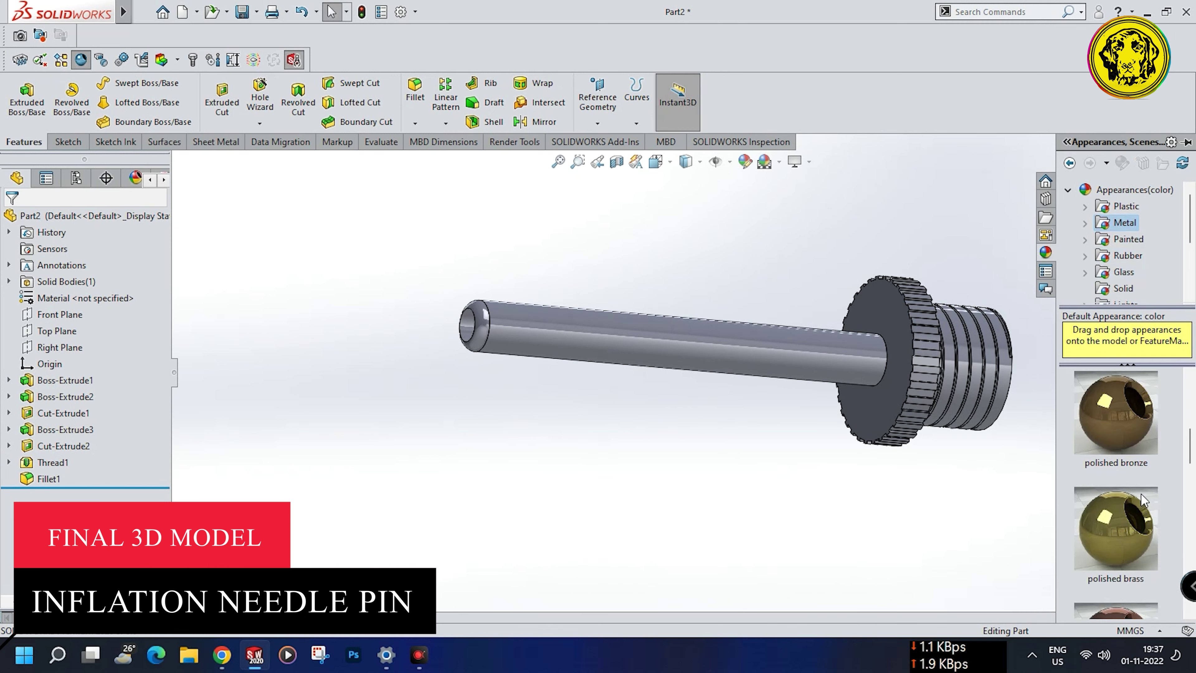
scroll(1134, 503, "down", 3)
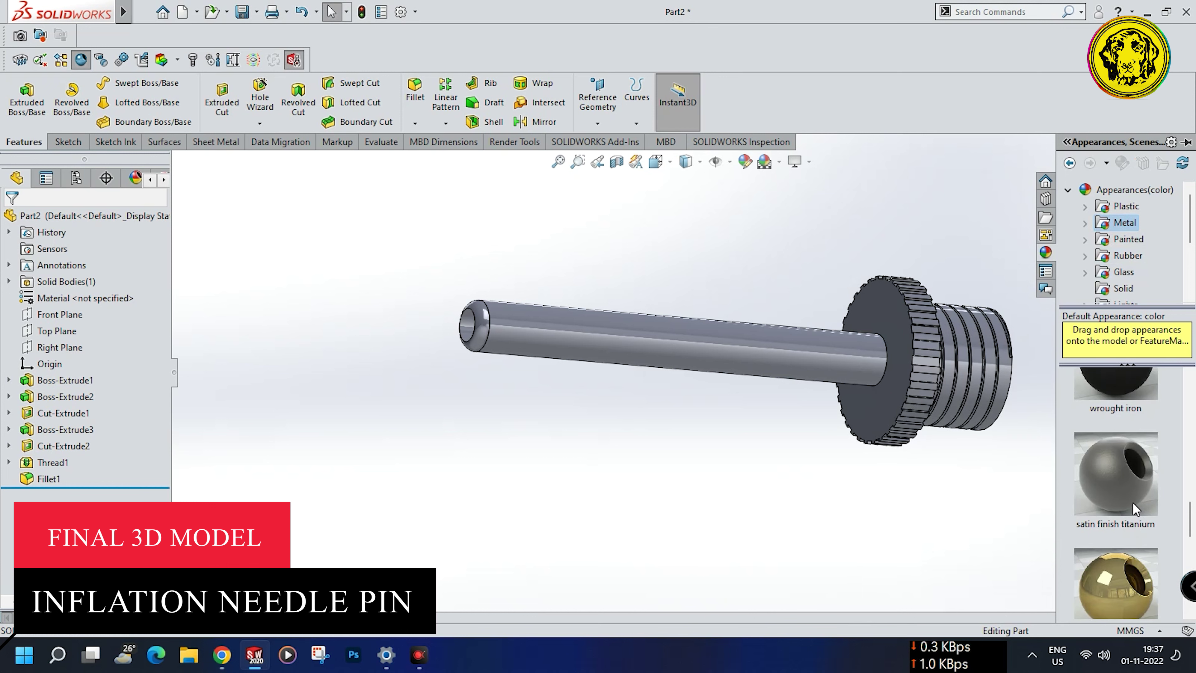
scroll(1129, 549, "down", 2)
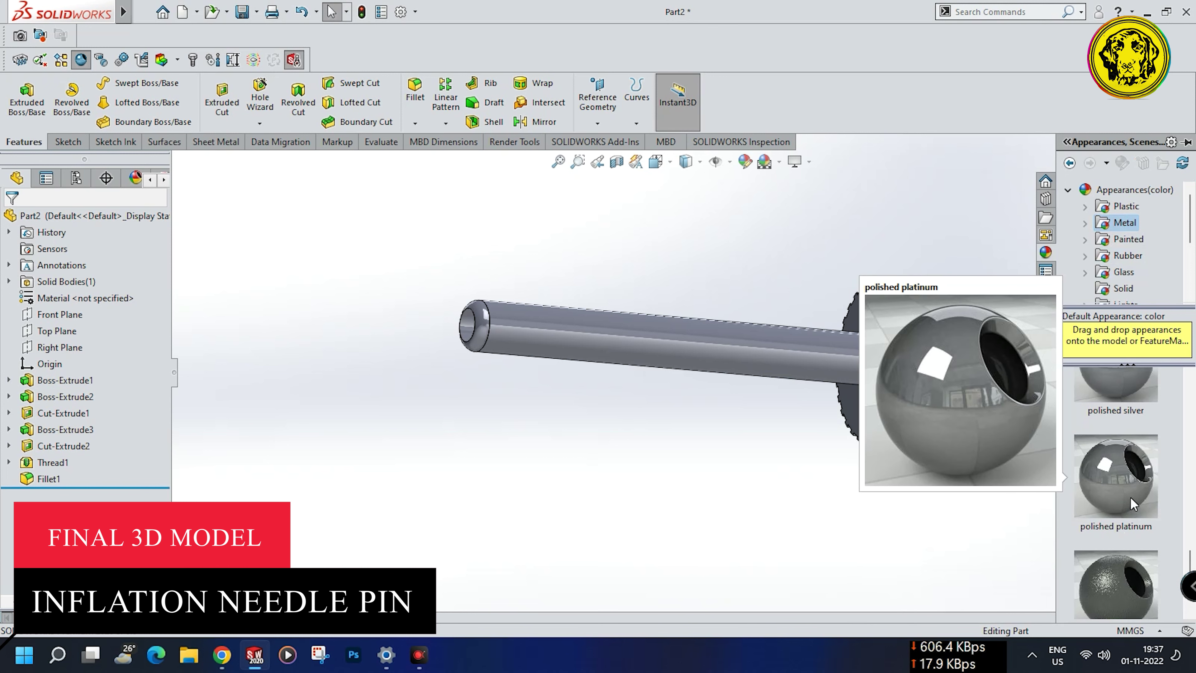
scroll(1130, 496, "down", 3)
left_click_drag(1128, 476, 835, 362)
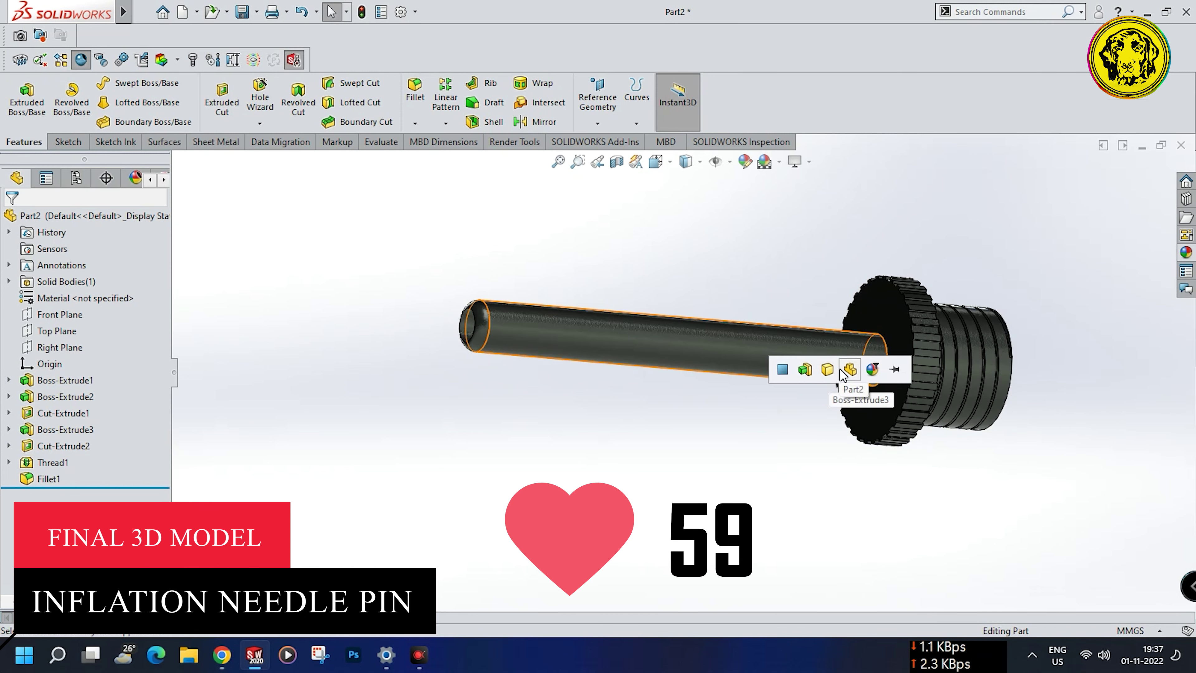
left_click(843, 372)
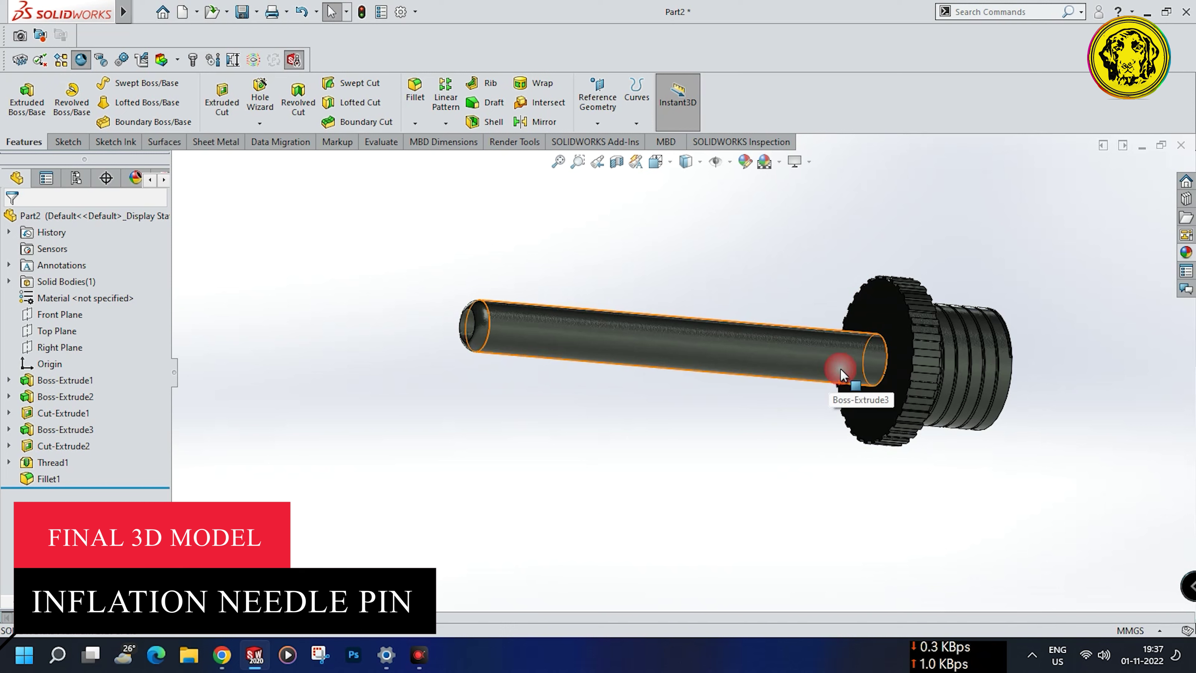
Inspect the pin with its metal appearance and finish on a straight-on side view of its full length.
scroll(782, 432, "up", 2)
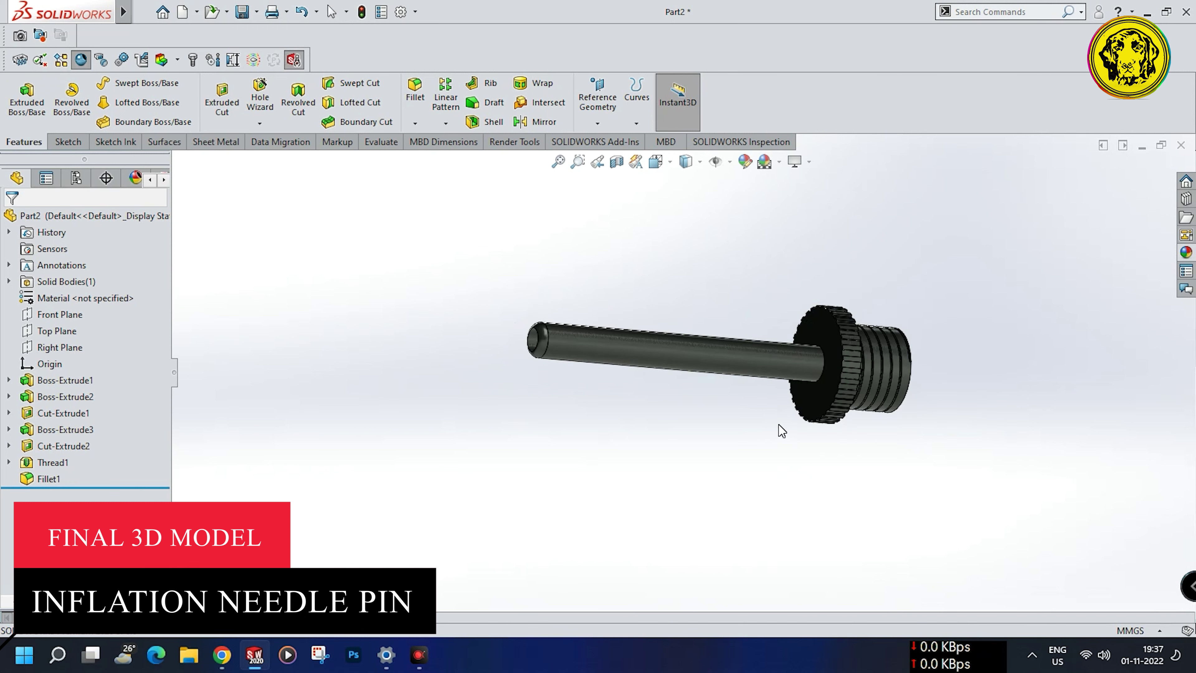
middle_click_drag(781, 431, 520, 222)
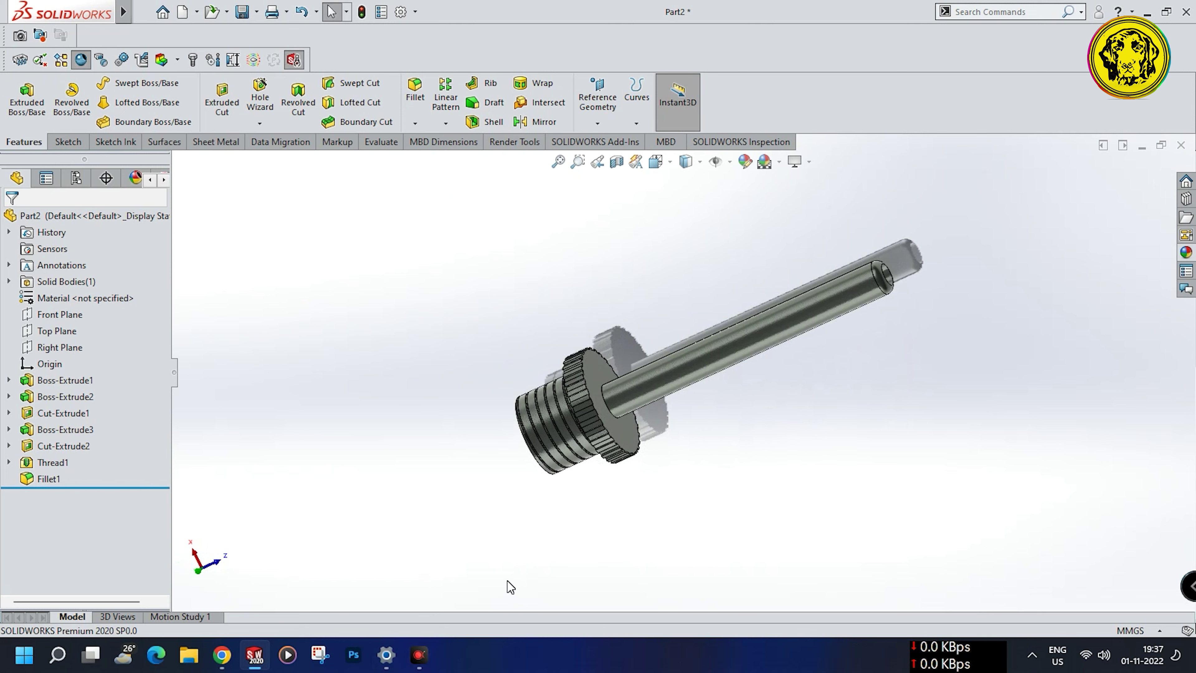
key("ctrl+7")
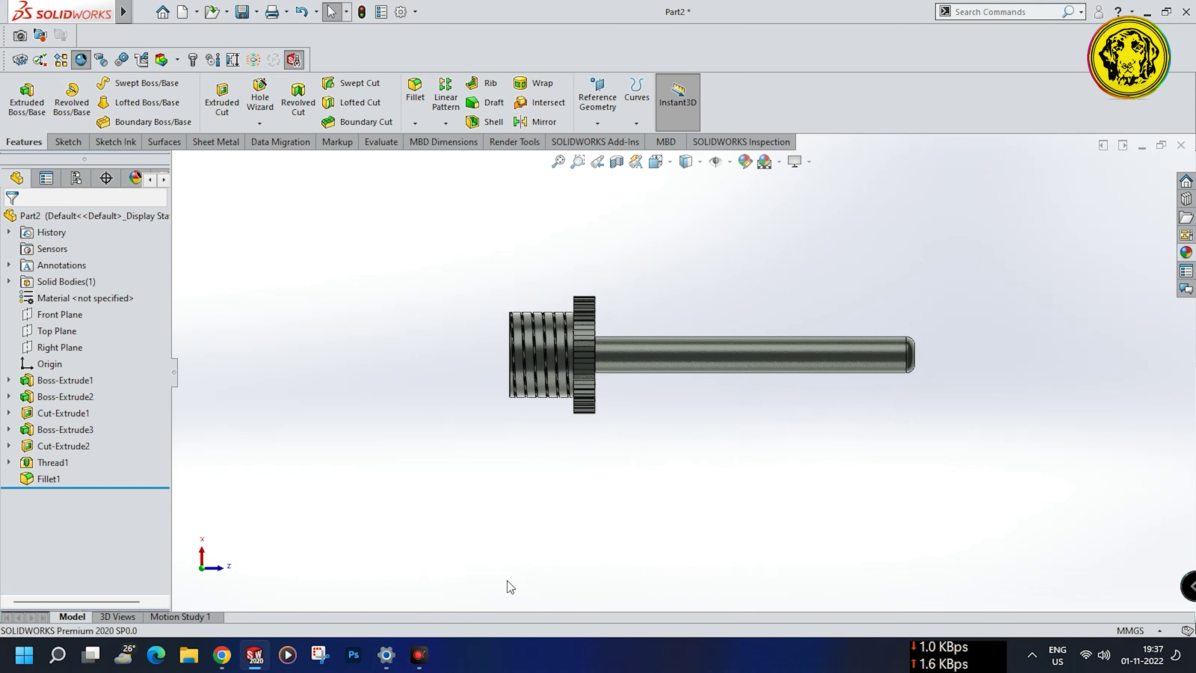